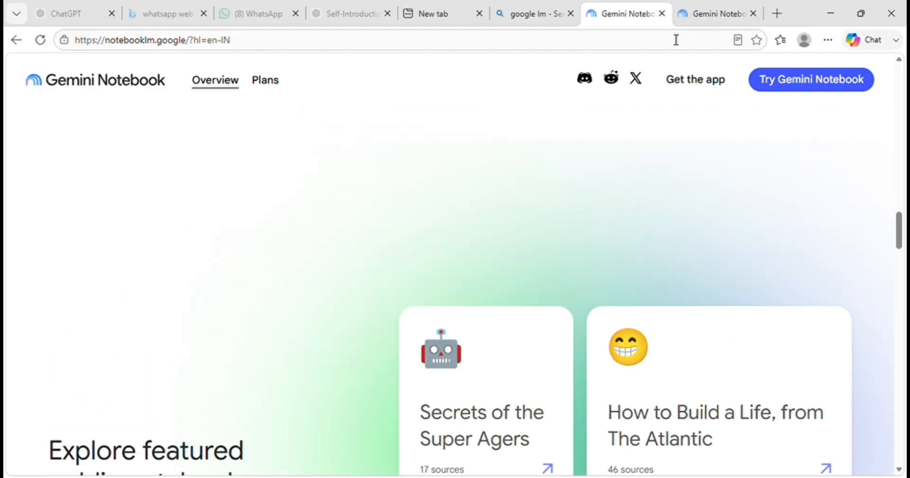
- Open the Gemini Notebook site from the google lm search results and start Gemini Notebook
click(662, 14)
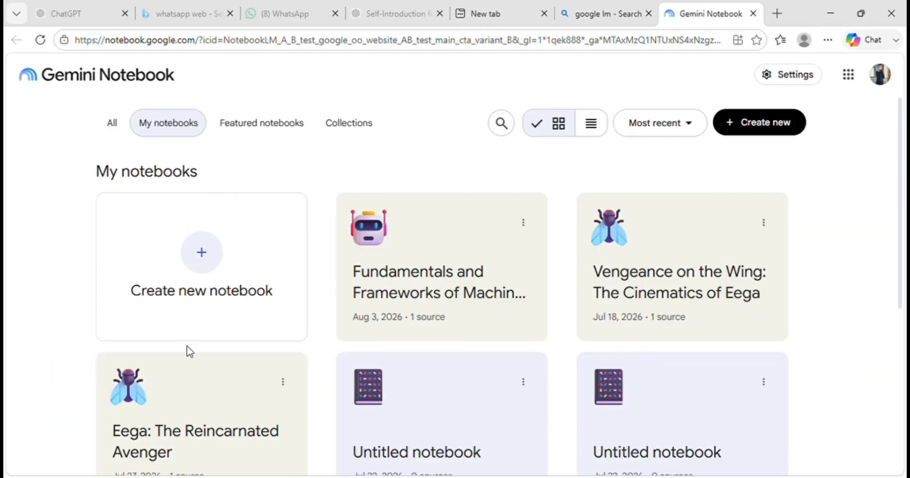
click(595, 17)
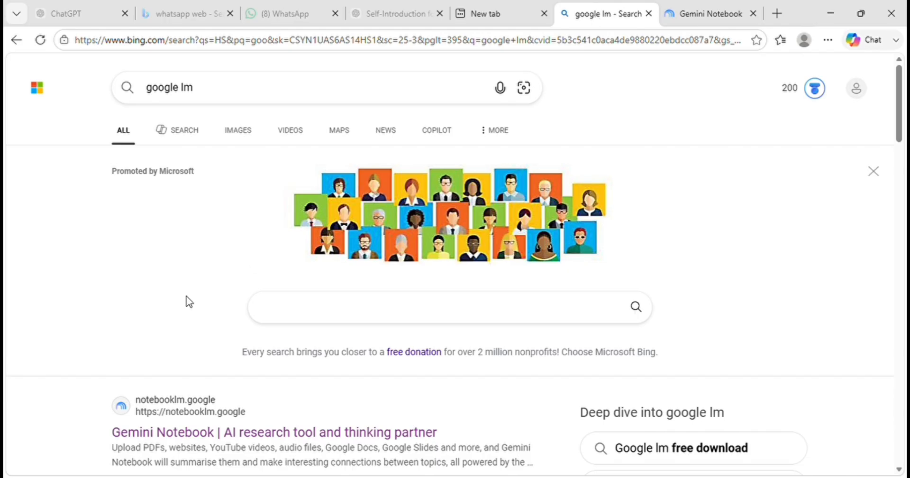
click(203, 421)
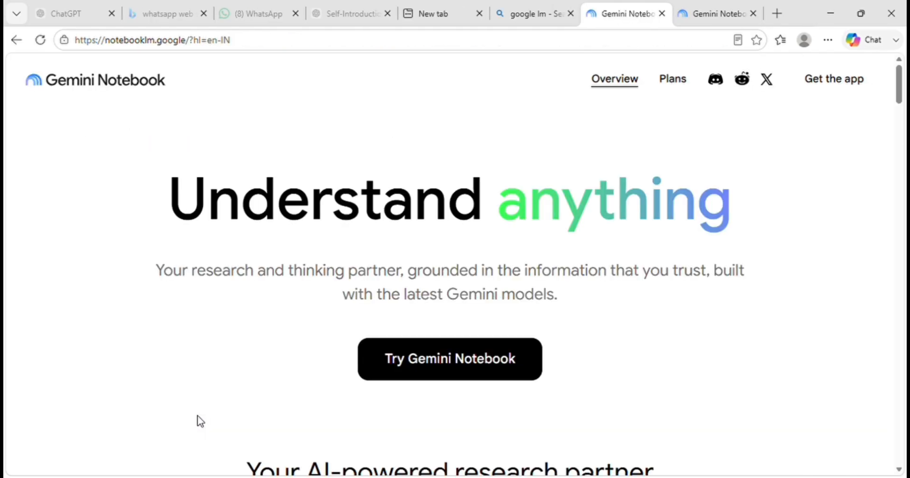
click(451, 361)
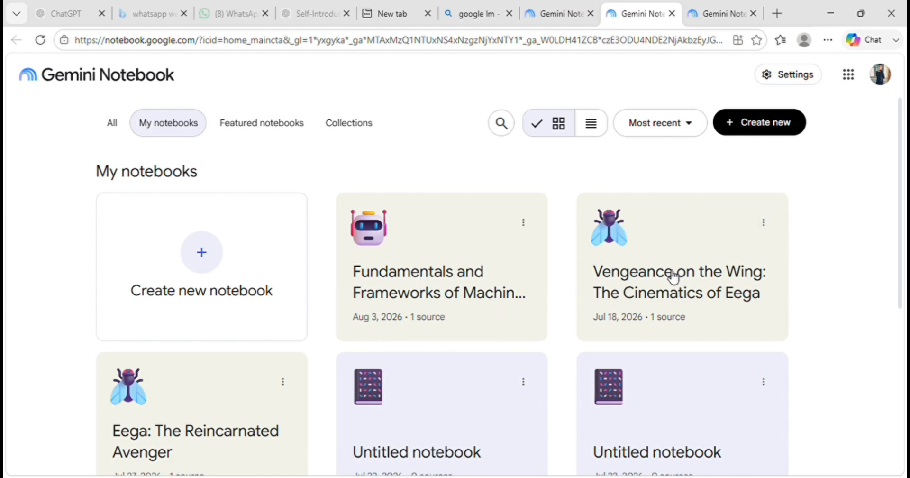
- Look through the personal notebooks and the complete overview of featured and recent notebooks
scroll(673, 275, down, 3)
scroll(672, 274, down, 3)
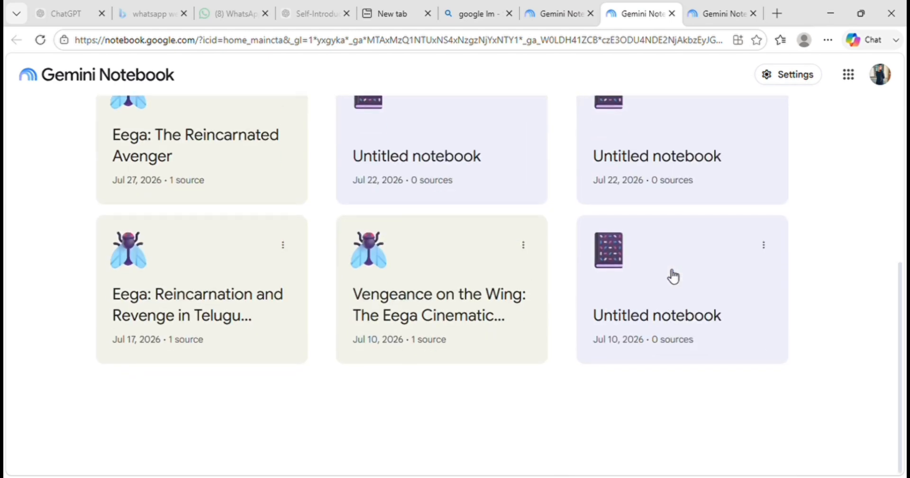
scroll(670, 274, up, 6)
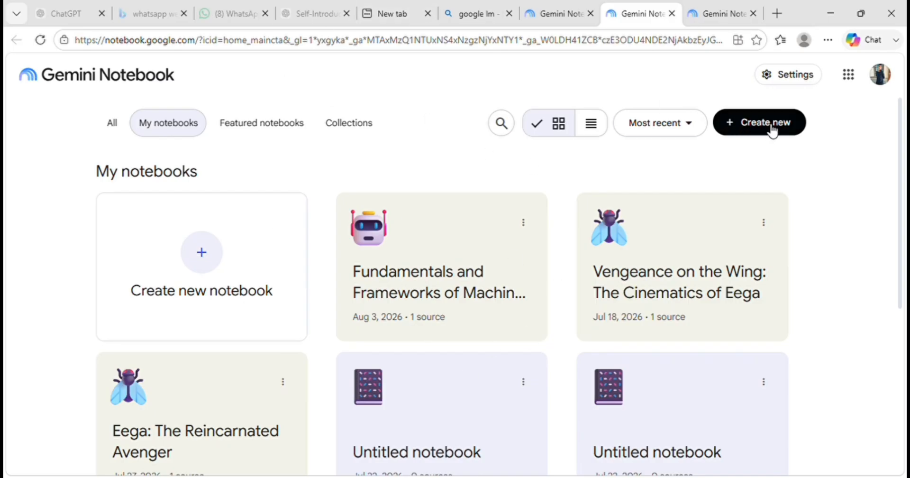
click(113, 136)
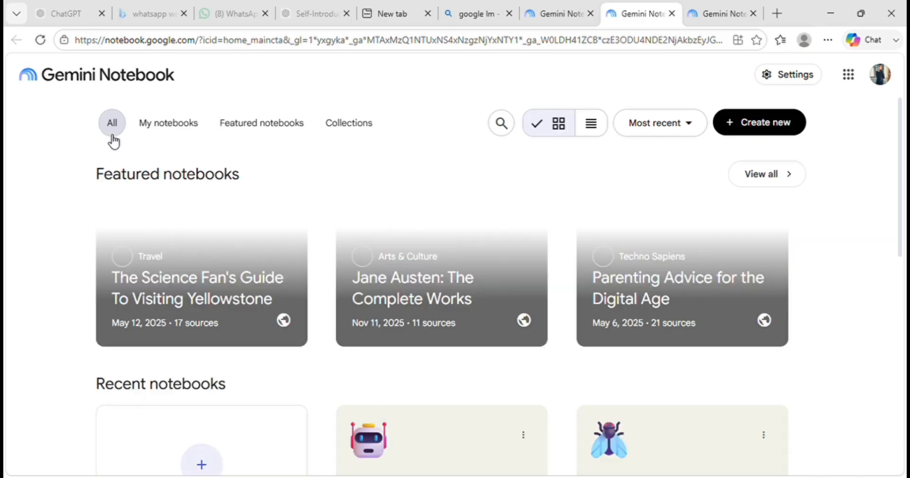
scroll(363, 303, down, 7)
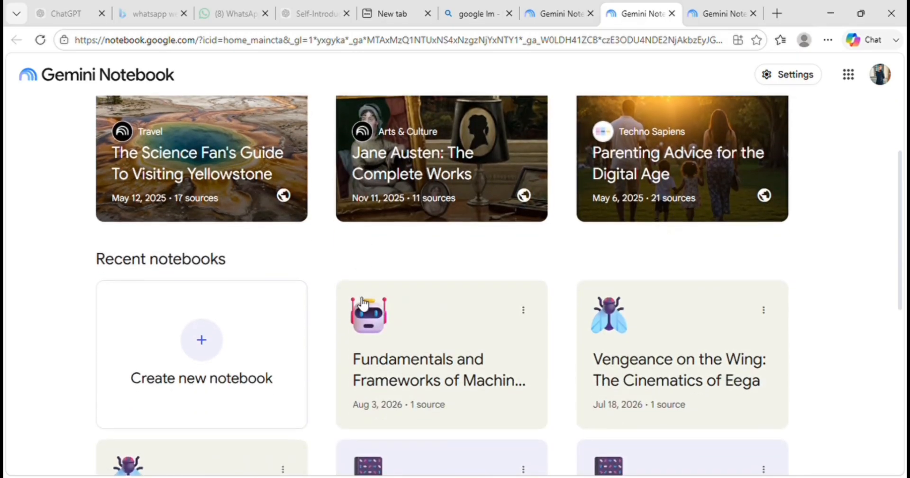
scroll(363, 303, down, 3)
scroll(363, 303, up, 10)
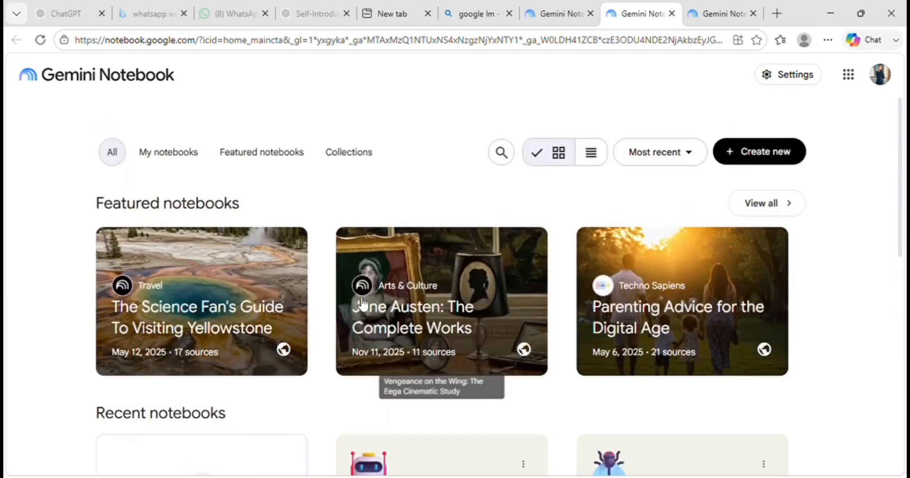
- Examine the featured notebooks and the collections, and return to the personal notebooks
click(172, 138)
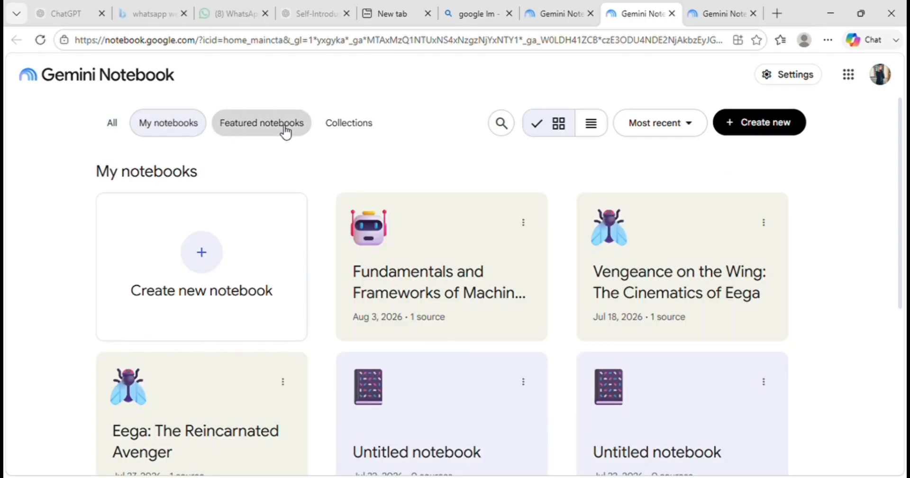
click(286, 131)
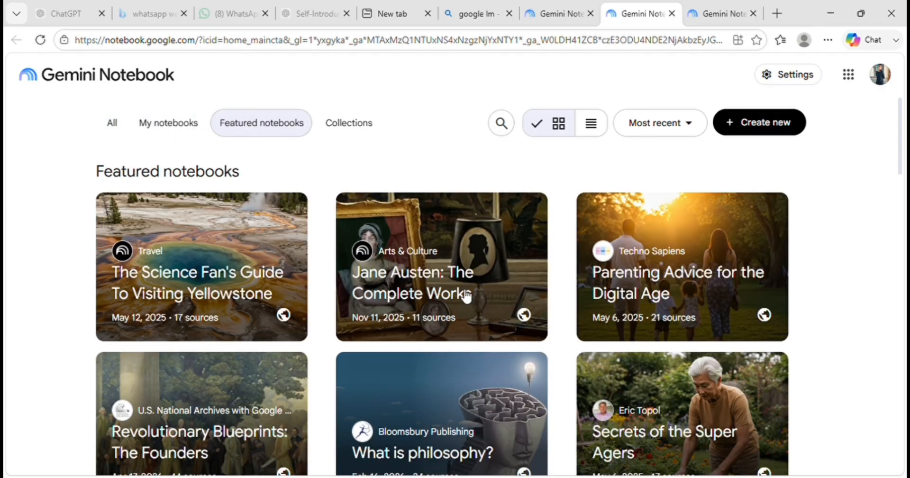
scroll(464, 294, down, 10)
scroll(464, 294, down, 15)
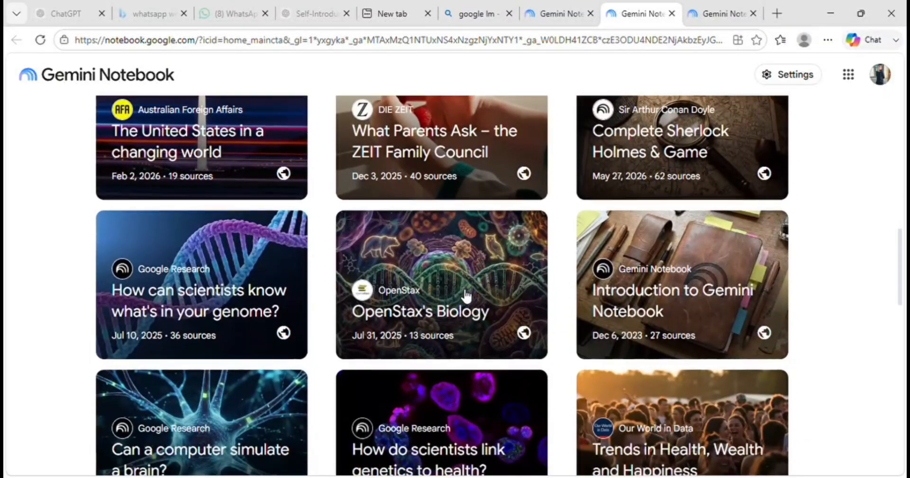
scroll(466, 296, down, 3)
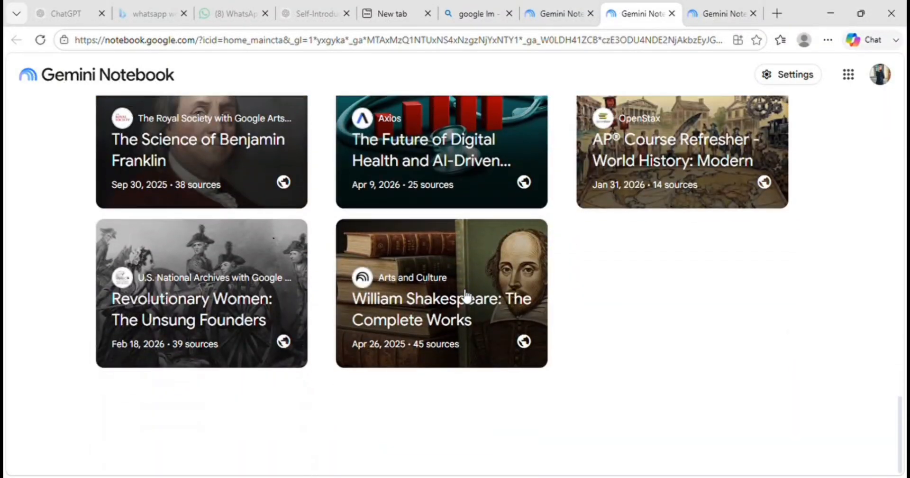
scroll(465, 296, up, 20)
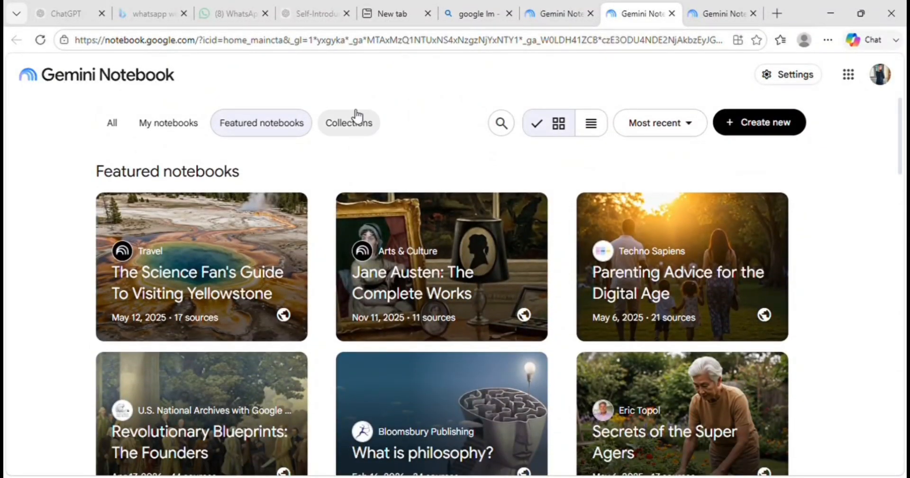
click(356, 123)
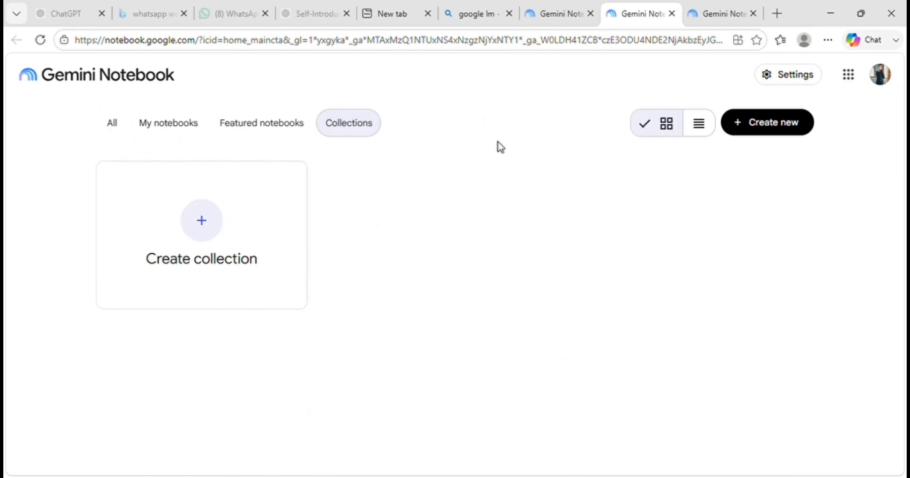
click(172, 140)
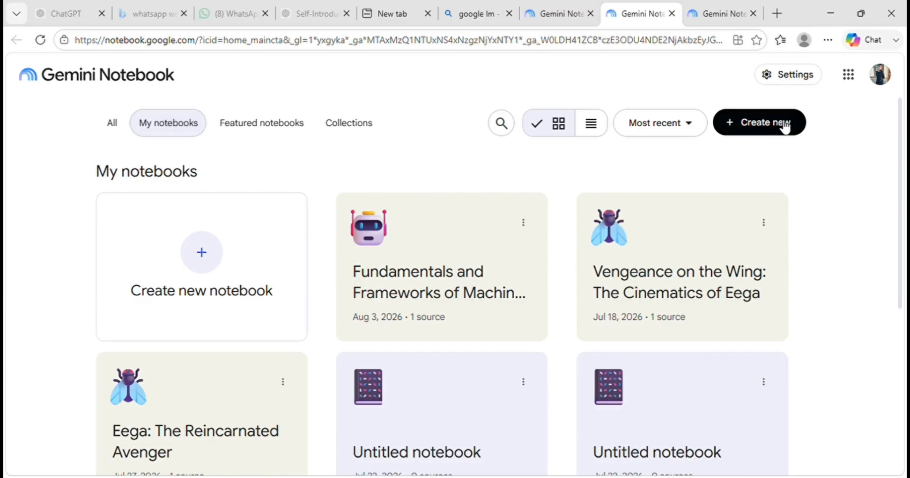
click(785, 127)
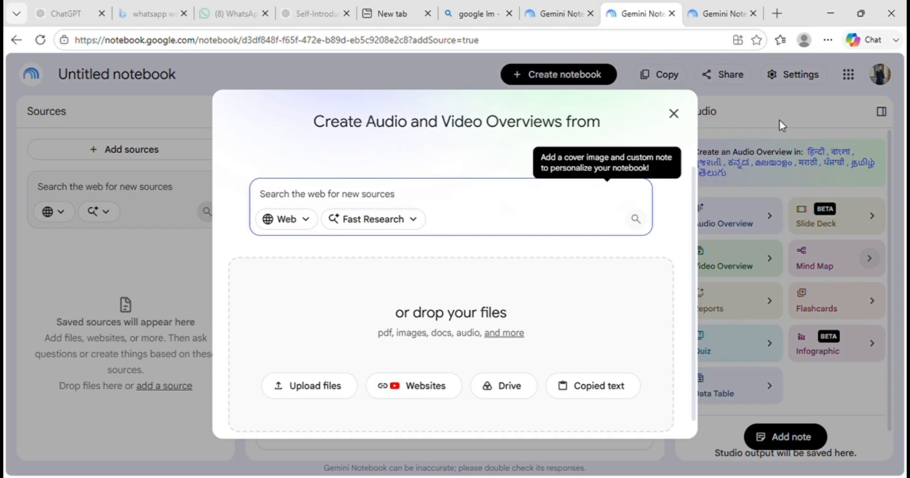
mouse_move(512, 335)
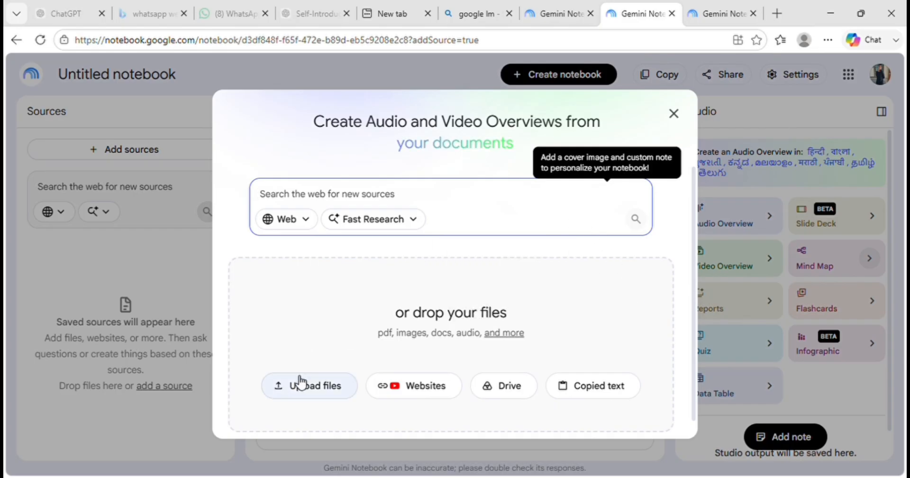
click(673, 113)
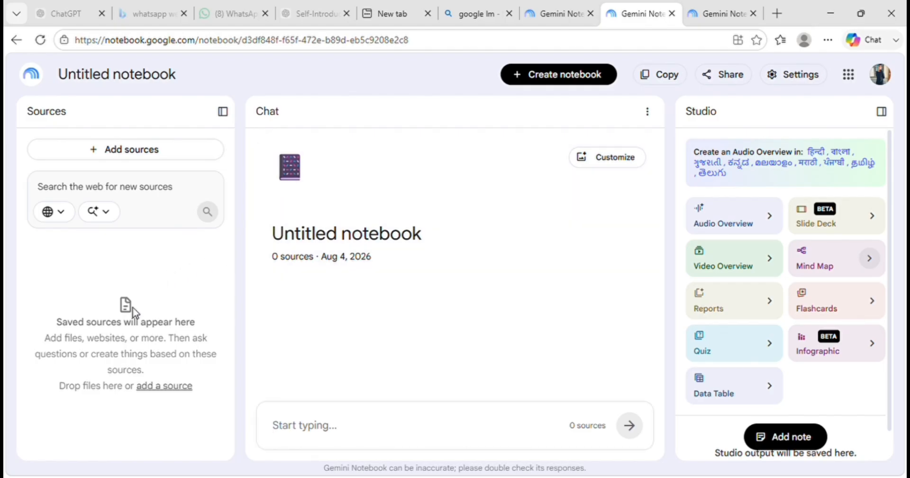
click(17, 40)
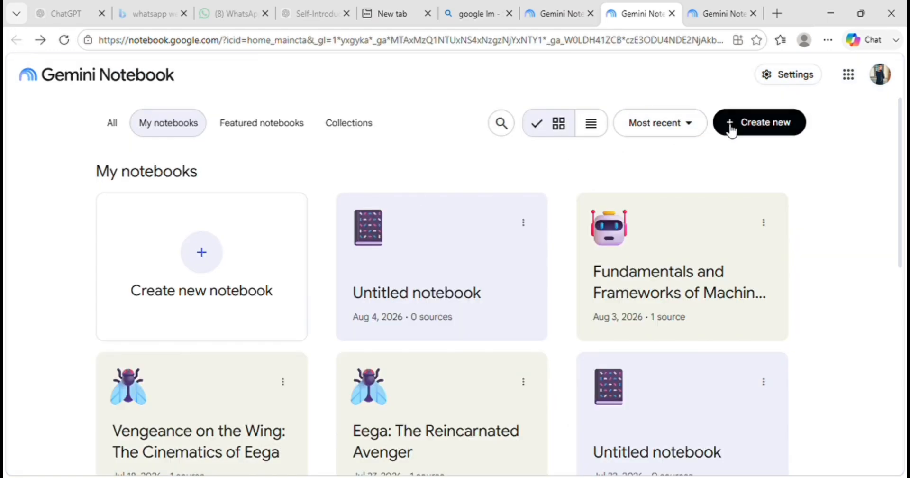
- Create a new notebook and upload the Machine Learning introduction PDF as its source
click(745, 127)
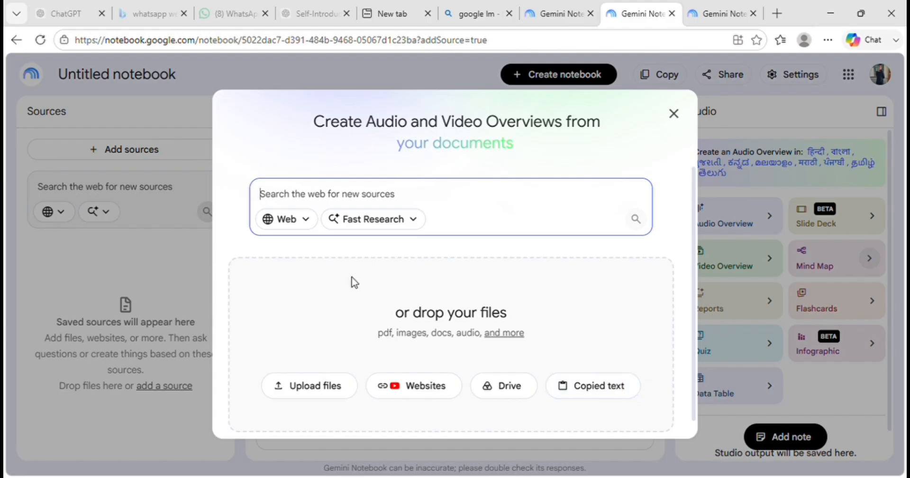
click(320, 388)
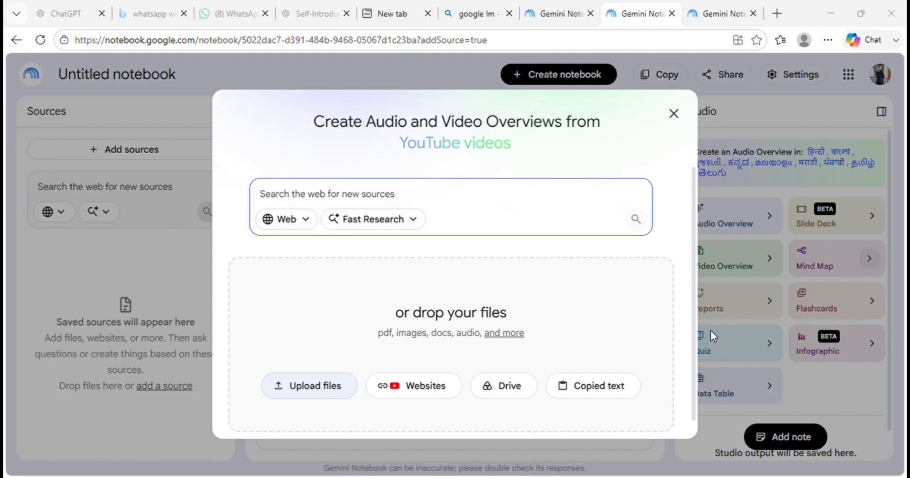
click(752, 332)
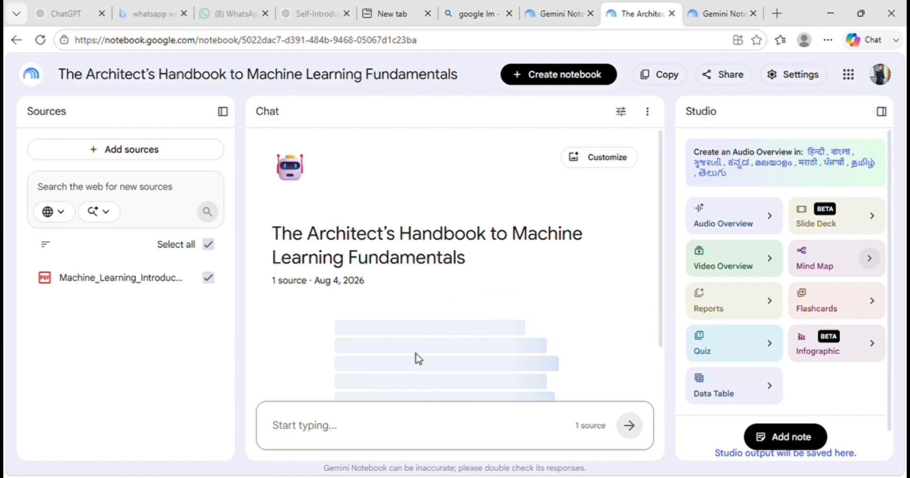
- Read the generated summary of the PDF and the suggested questions in the chat
scroll(442, 328, down, 5)
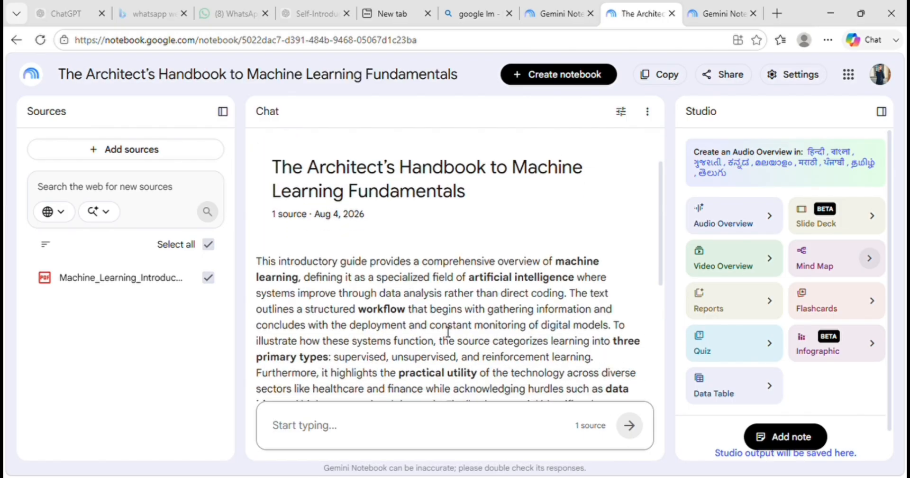
scroll(390, 330, down, 2)
scroll(447, 331, up, 1)
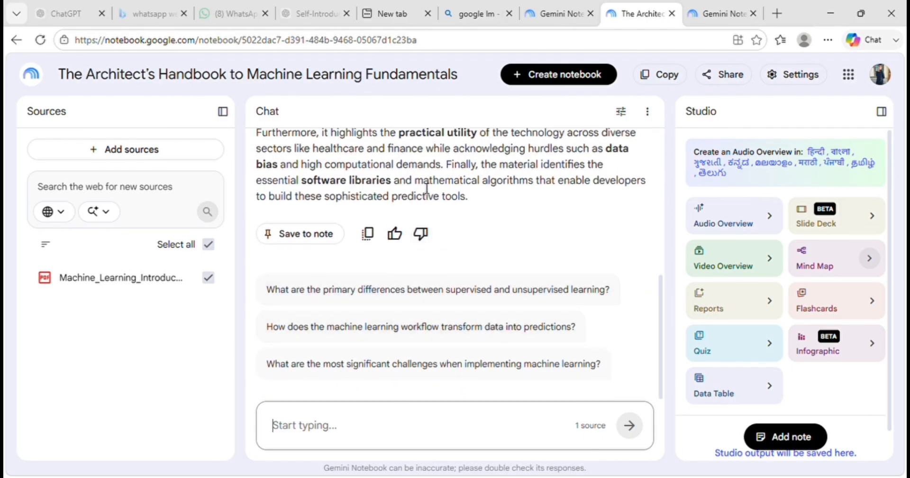
scroll(429, 185, up, 3)
scroll(426, 184, up, 1)
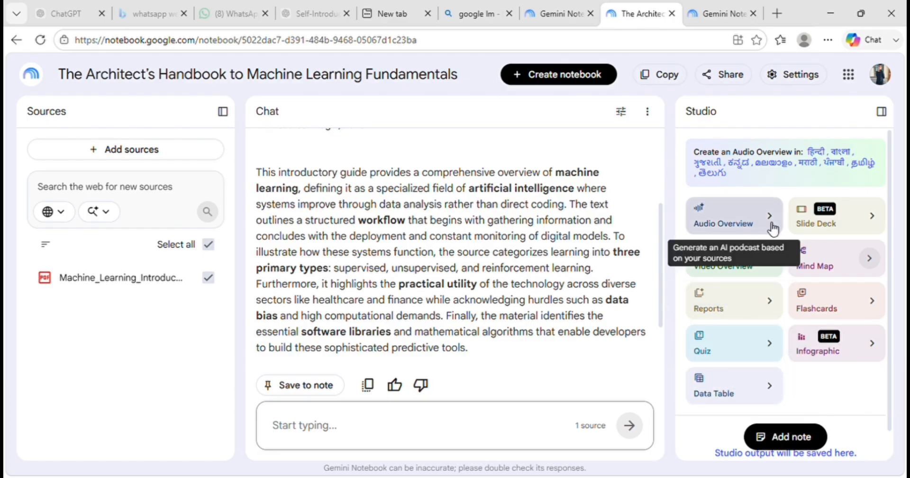
- Generate a Video Overview of the source in the Whiteboard visual style
click(720, 253)
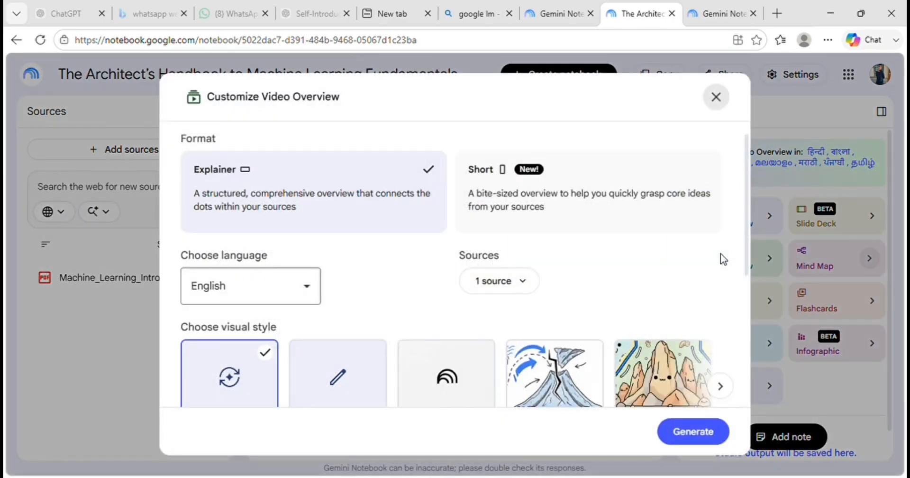
click(567, 383)
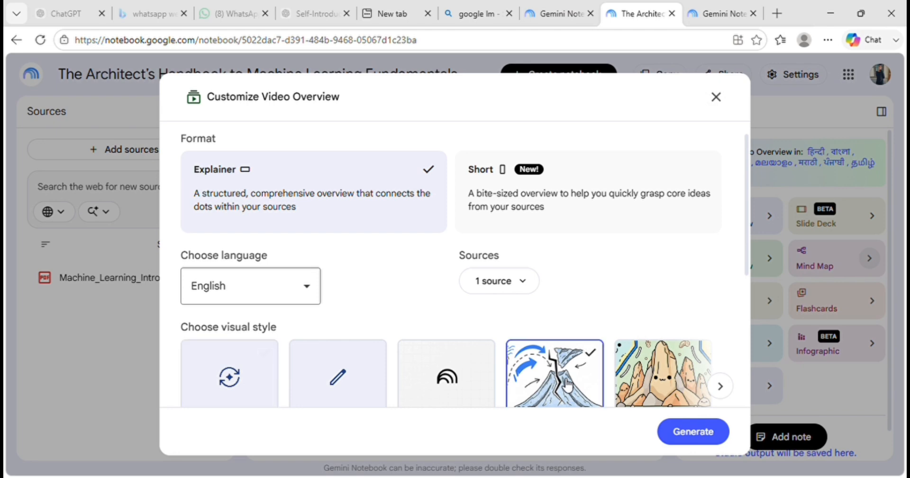
scroll(567, 383, down, 3)
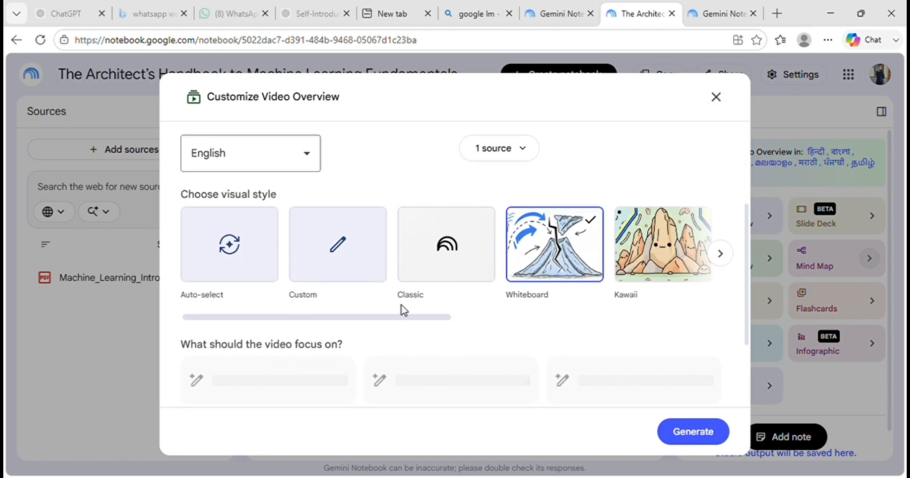
click(692, 432)
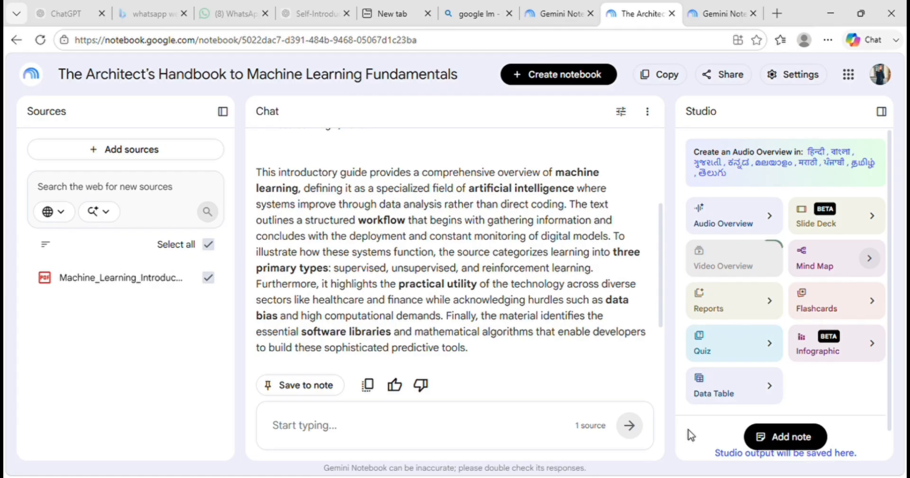
- Generate an Audio Overview of the source with the length set to Short
click(748, 228)
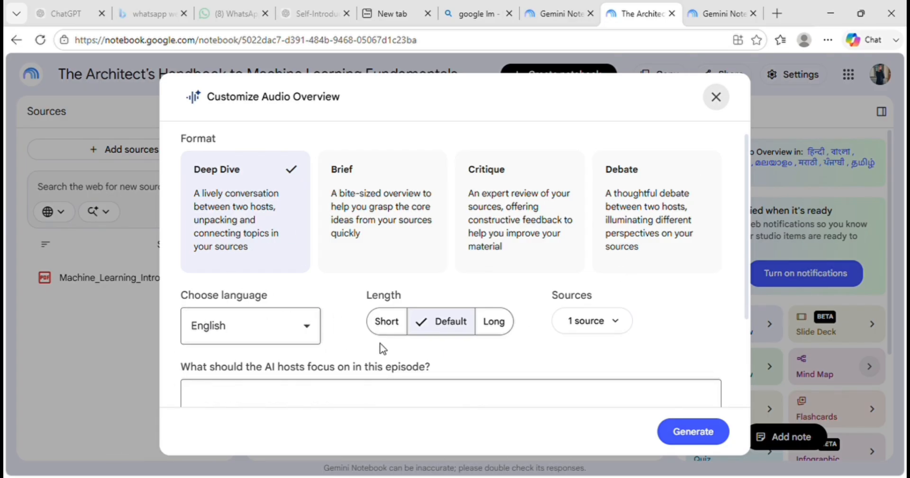
click(393, 321)
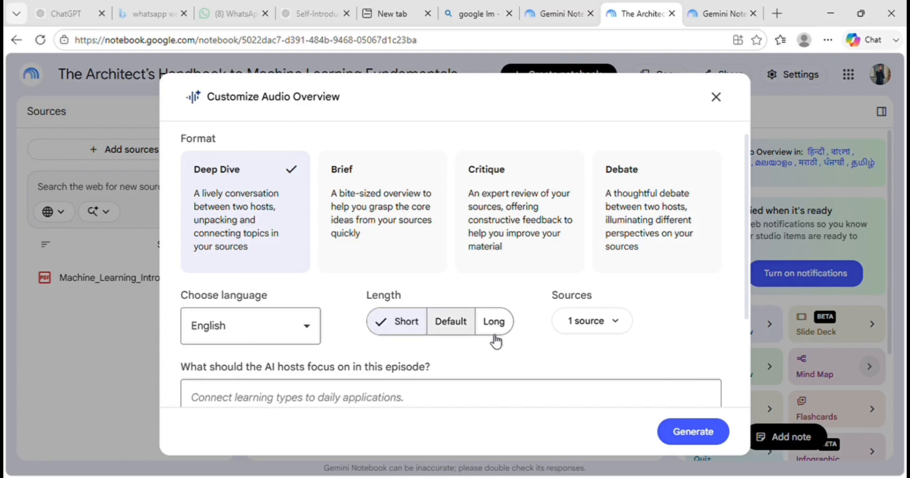
click(701, 432)
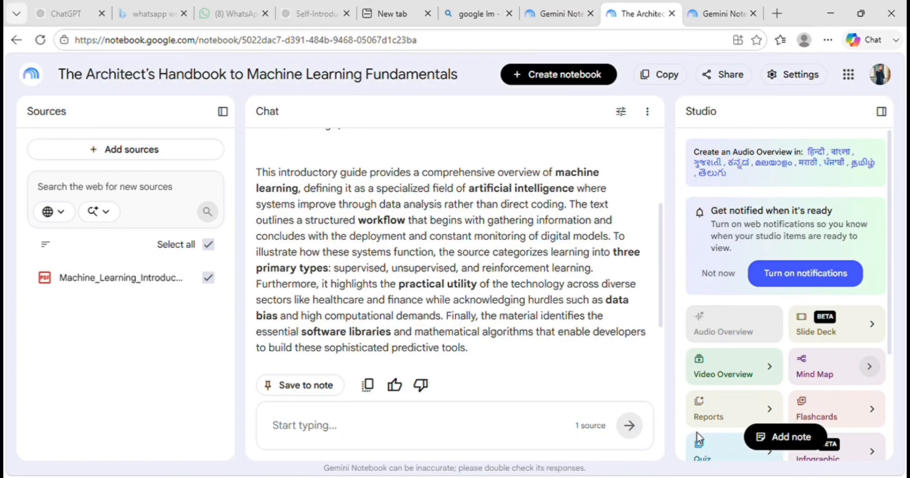
- Generate a report from the source in the Blog Post format
scroll(770, 353, down, 3)
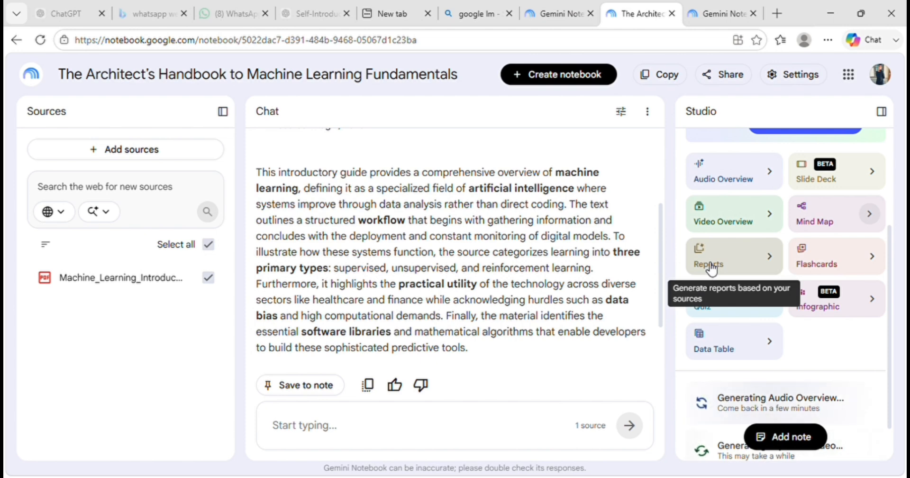
click(708, 263)
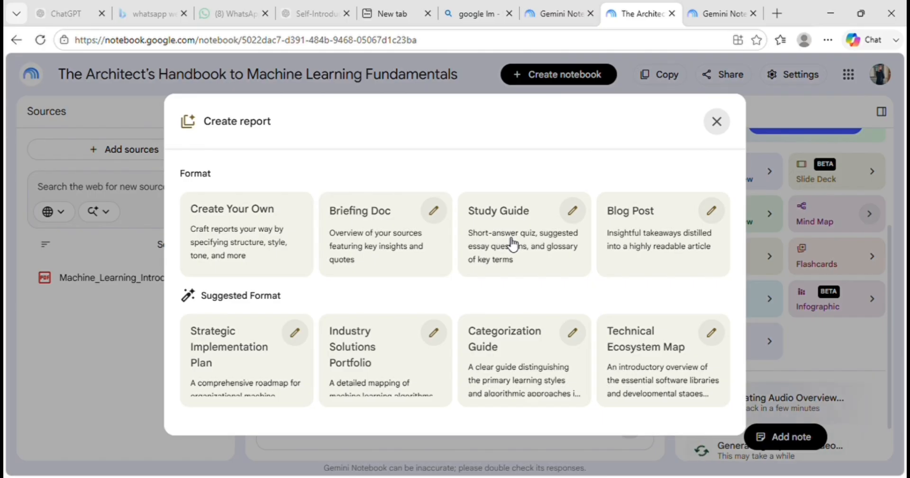
click(687, 241)
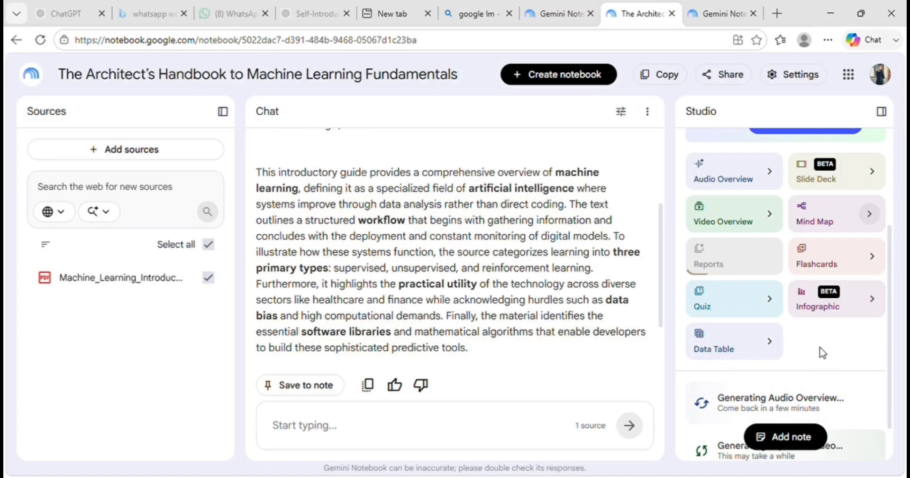
- Generate a mind map from the one source, leaving the topic blank
scroll(821, 351, down, 1)
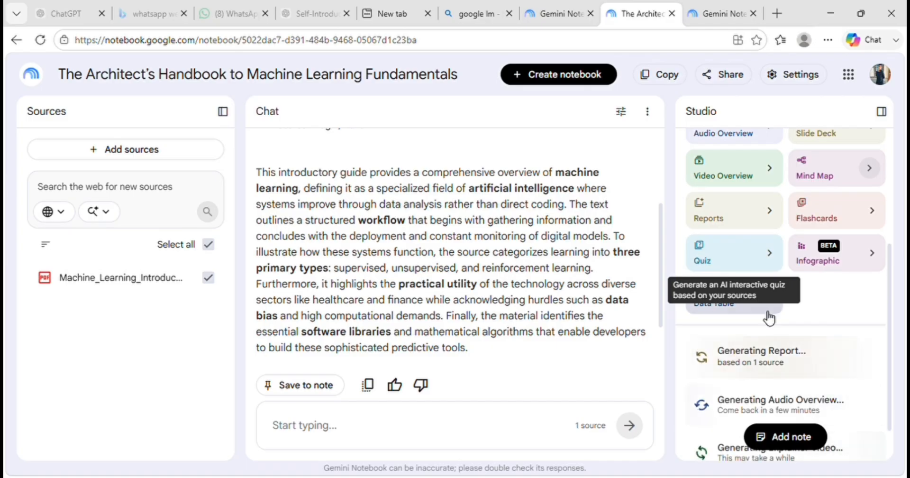
scroll(825, 245, up, 1)
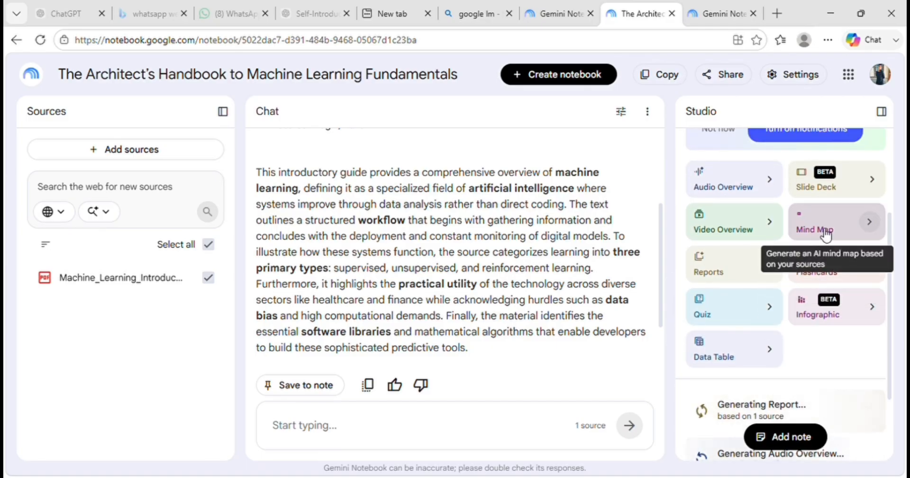
click(820, 228)
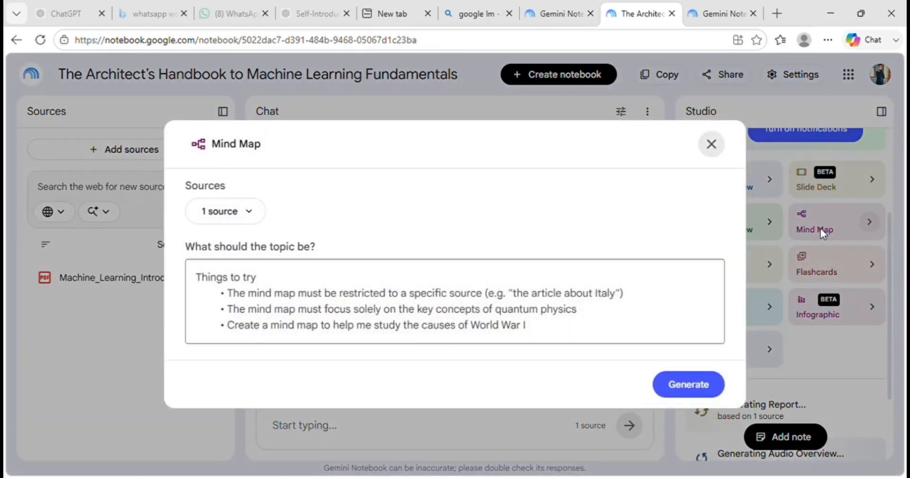
click(688, 385)
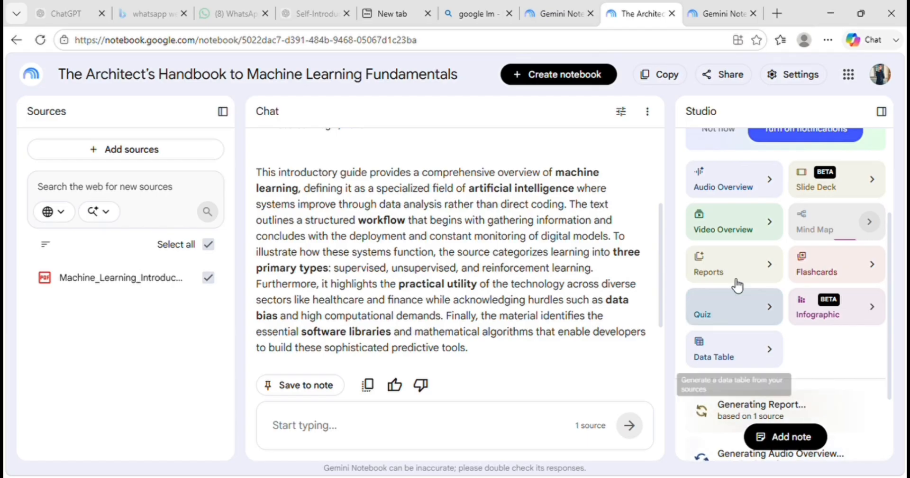
- Generate flashcards from the source with the Standard number of cards and Medium difficulty
click(832, 275)
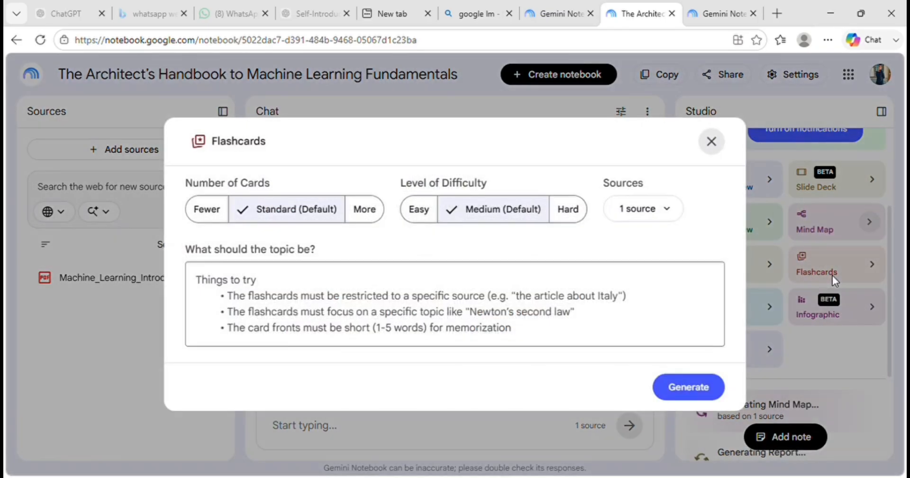
click(695, 388)
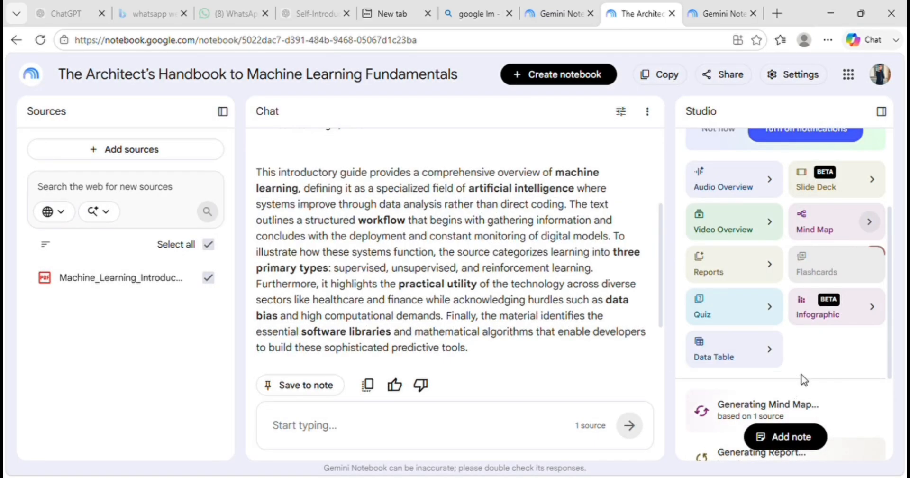
scroll(803, 377, down, 3)
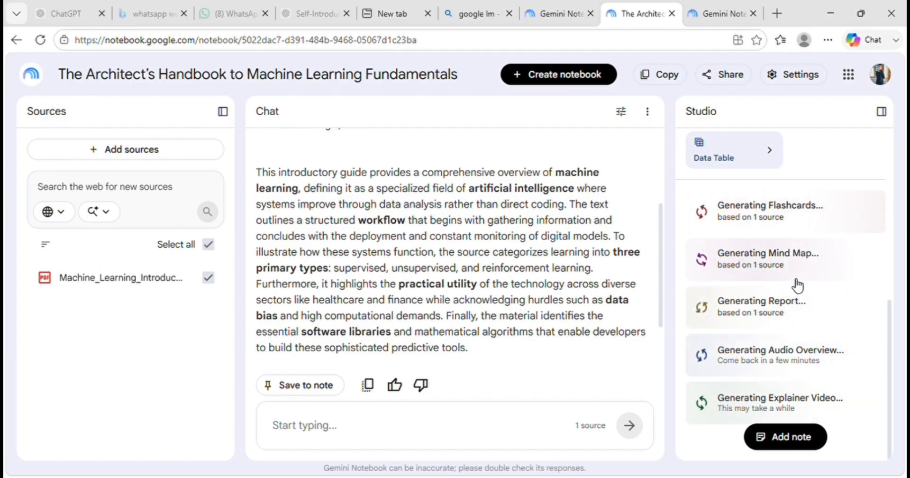
- Open the generated blog post, read through its sections on how machine learning works, and close it
scroll(796, 285, up, 4)
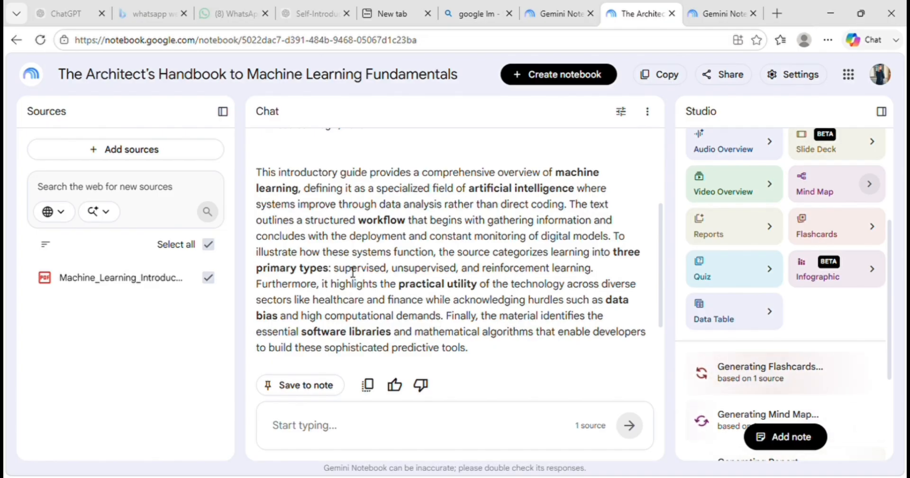
scroll(353, 313, up, 2)
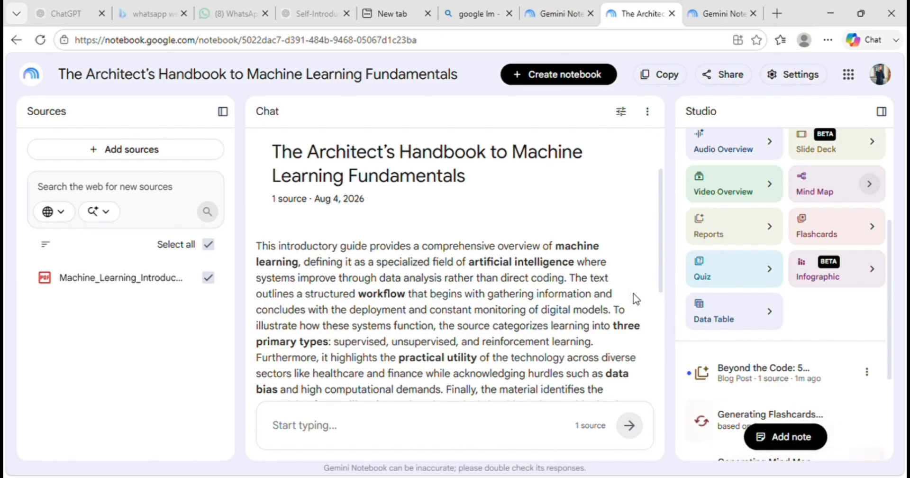
click(763, 376)
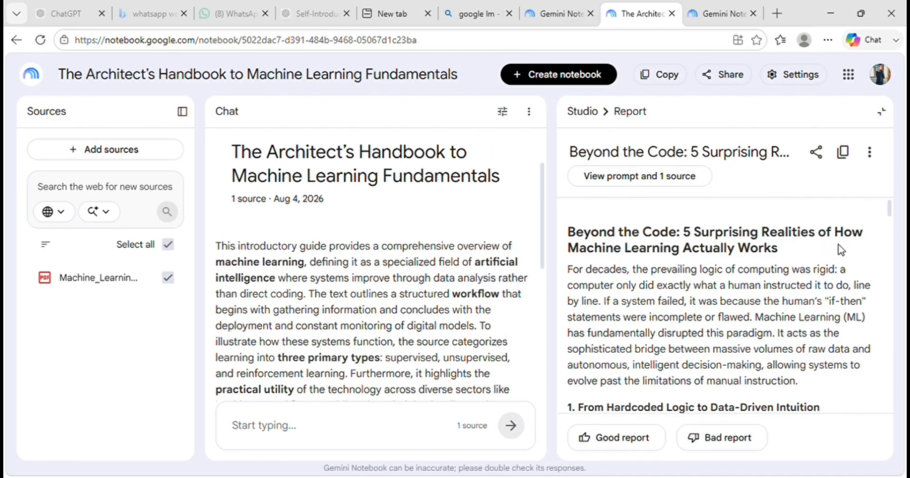
scroll(728, 340, down, 6)
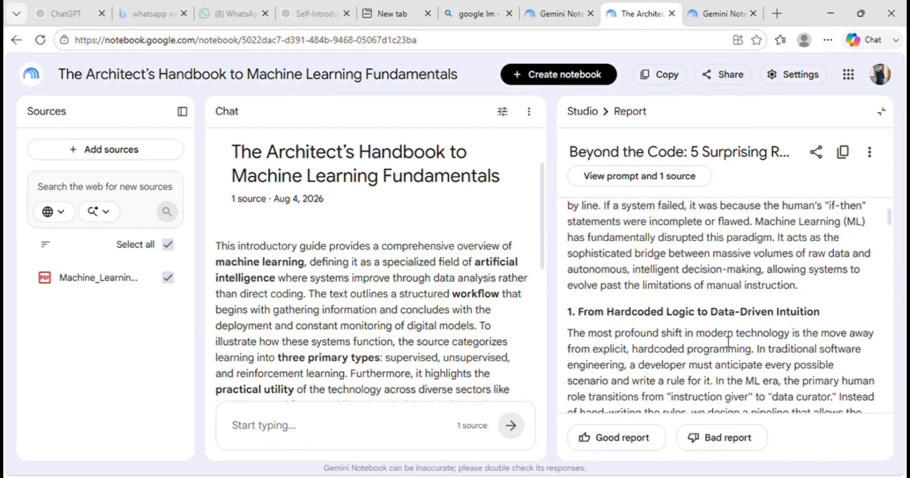
scroll(724, 340, down, 4)
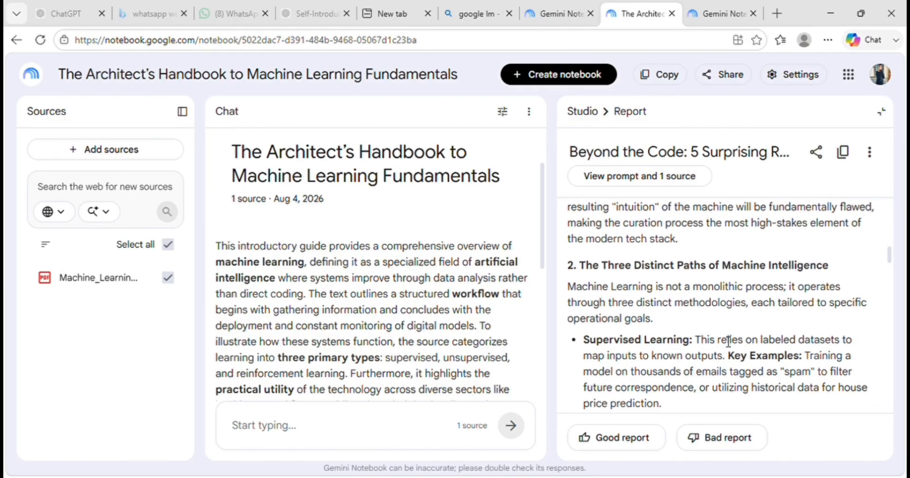
scroll(729, 342, down, 1)
scroll(728, 341, down, 3)
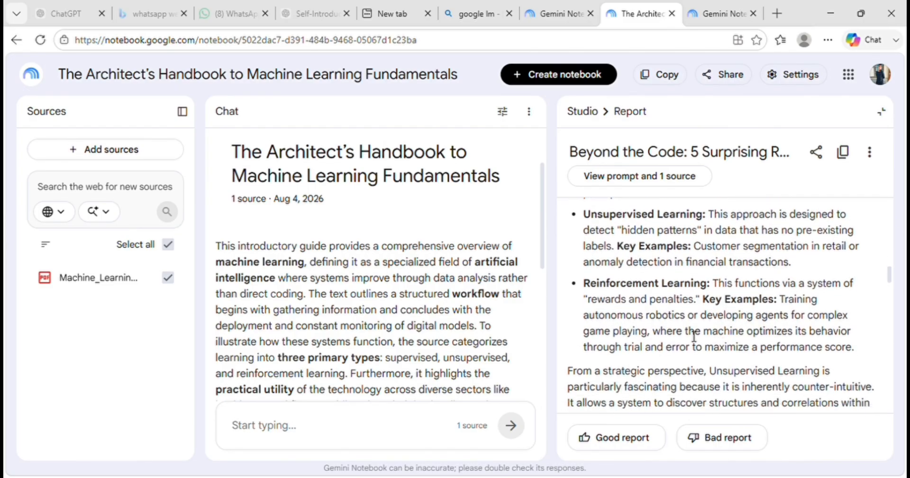
scroll(693, 337, down, 6)
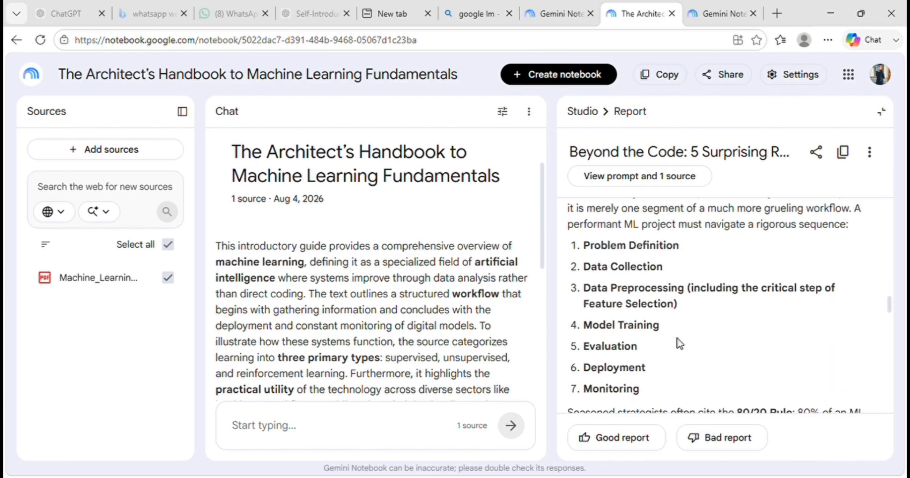
scroll(681, 344, up, 2)
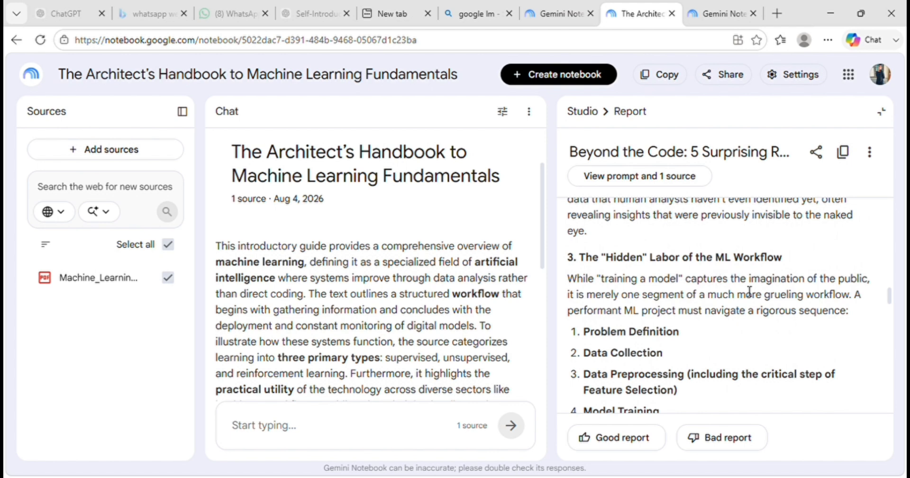
scroll(707, 309, down, 2)
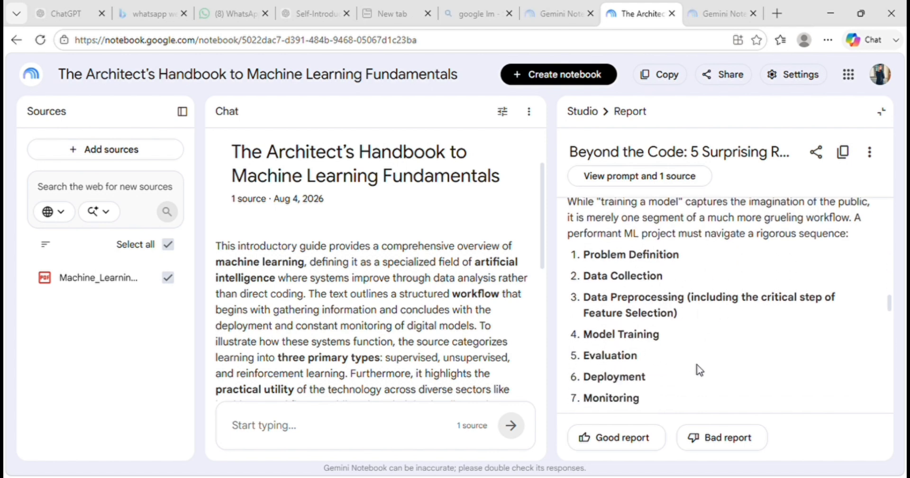
scroll(689, 375, down, 5)
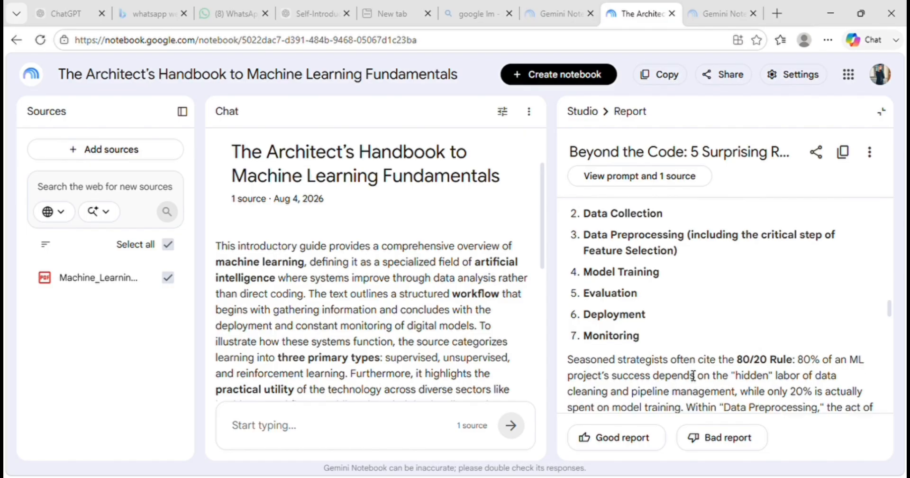
scroll(693, 375, down, 10)
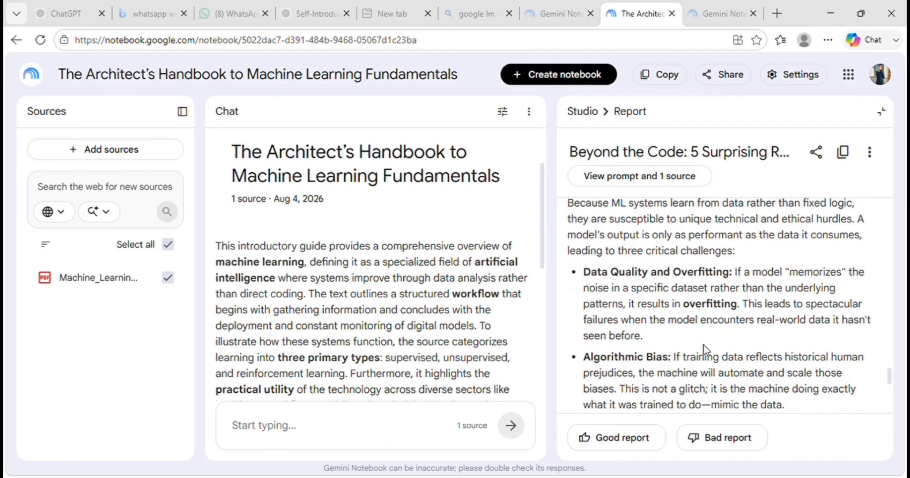
scroll(710, 351, up, 7)
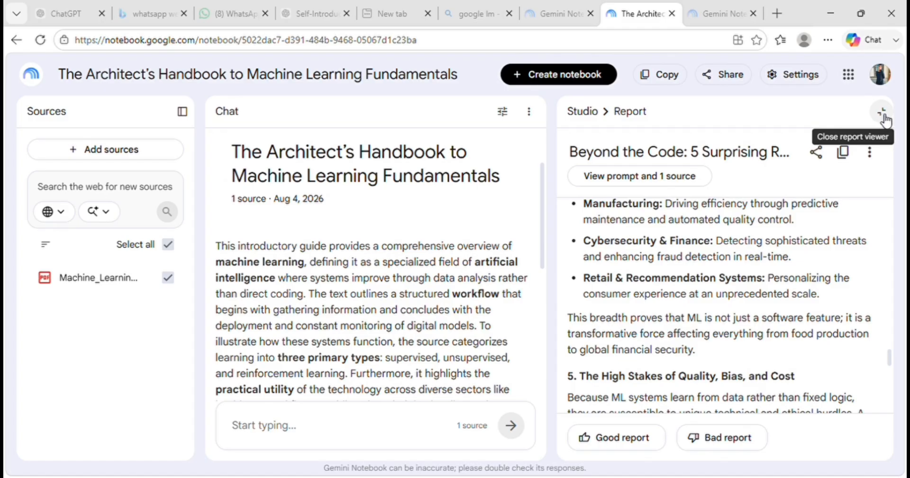
click(882, 114)
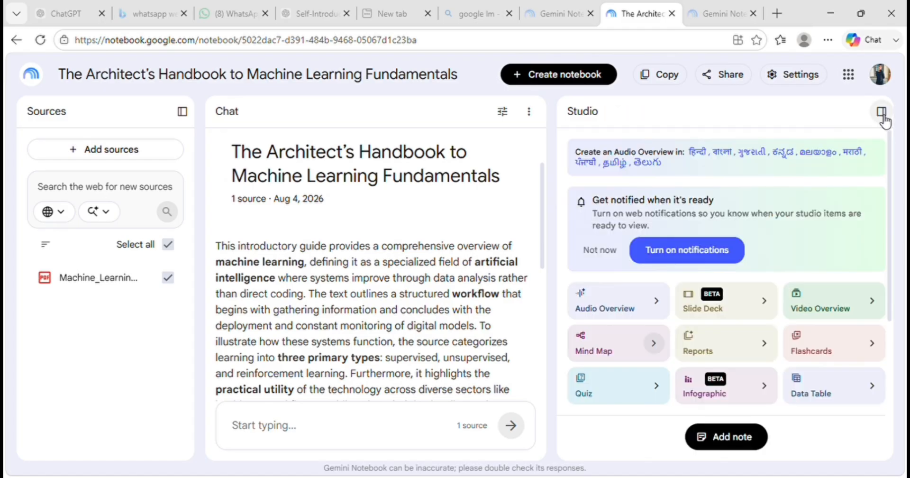
- Open the generated ML Flashcards set and expand it to the large view
scroll(759, 284, down, 5)
scroll(759, 285, down, 2)
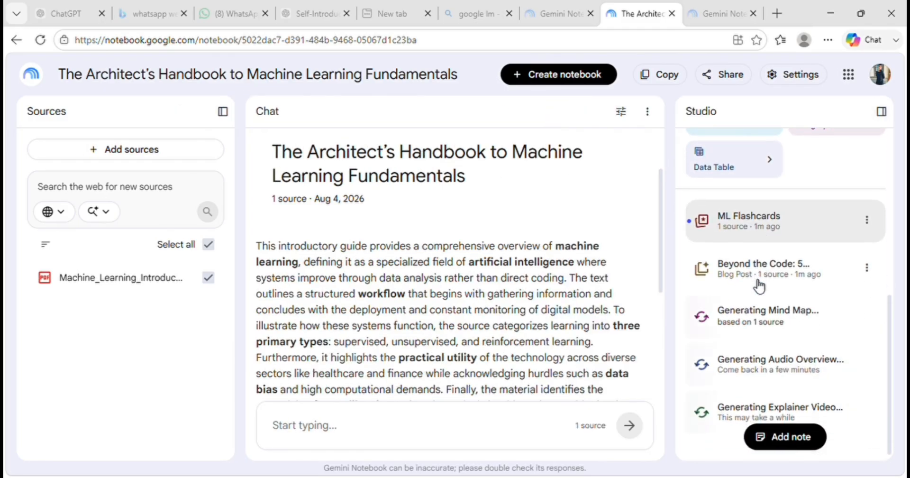
click(771, 231)
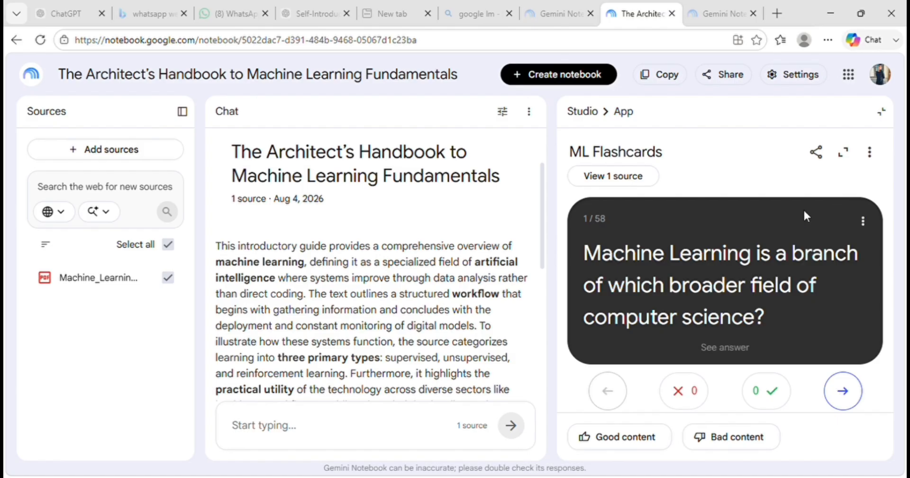
click(843, 152)
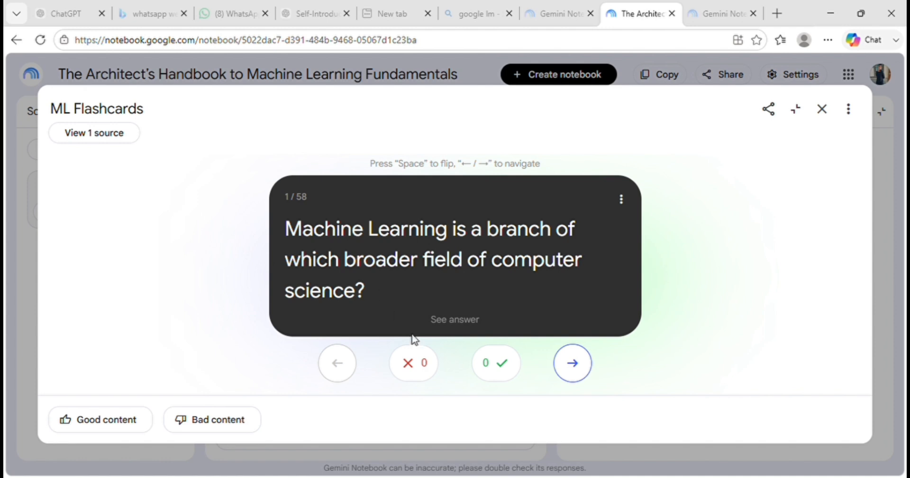
- Grade the first three flashcards, marking the first and third as correct and the second as wrong
click(501, 369)
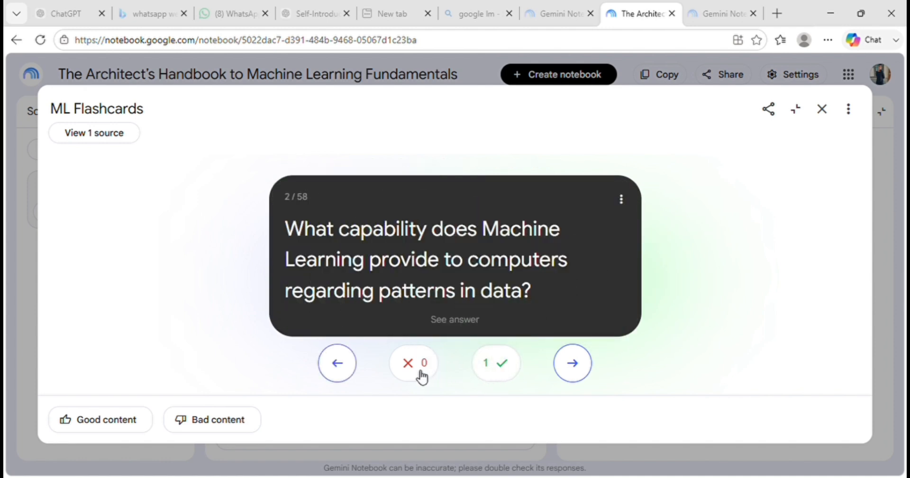
click(415, 374)
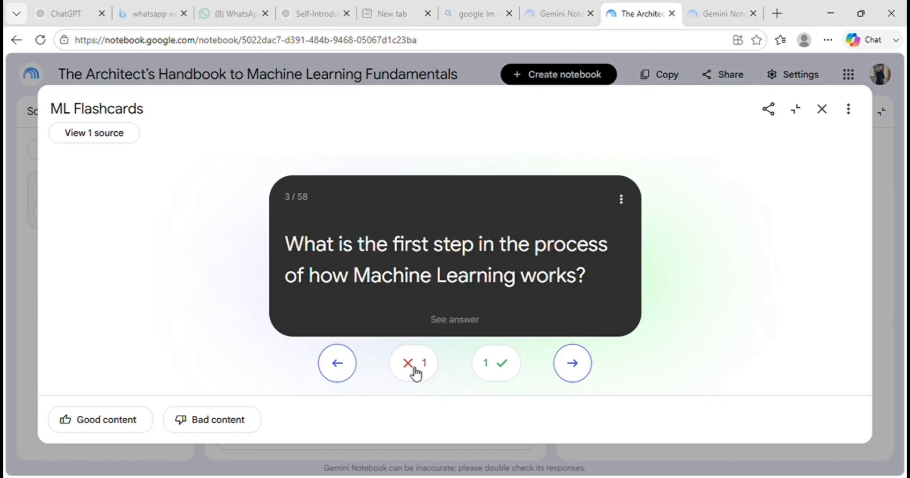
click(512, 368)
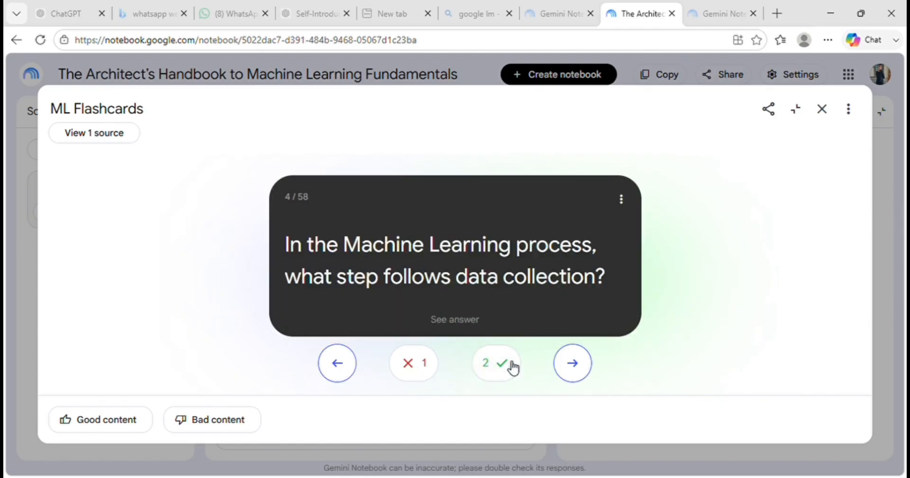
- Skip ahead through the flashcard questions from card 4 to card 46 without grading them, and close the flashcard viewer
double_click(572, 363)
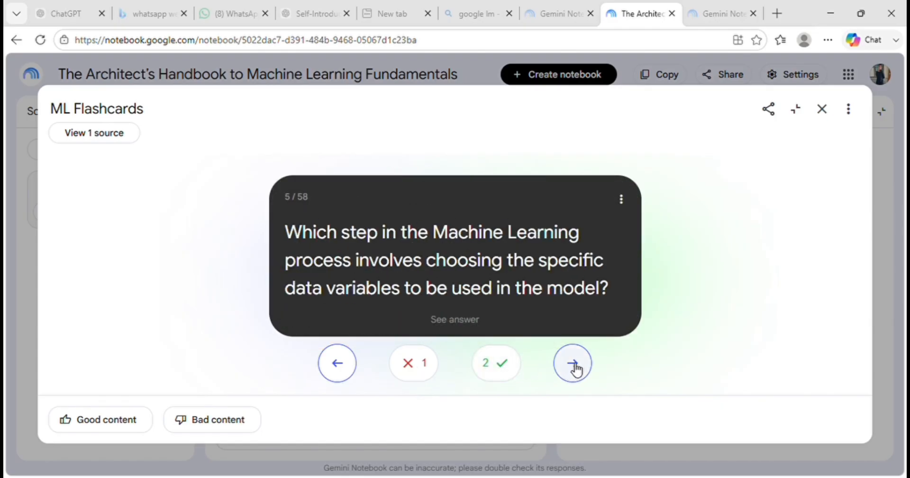
double_click(572, 363)
double_click(573, 363)
double_click(572, 363)
click(572, 363)
double_click(572, 363)
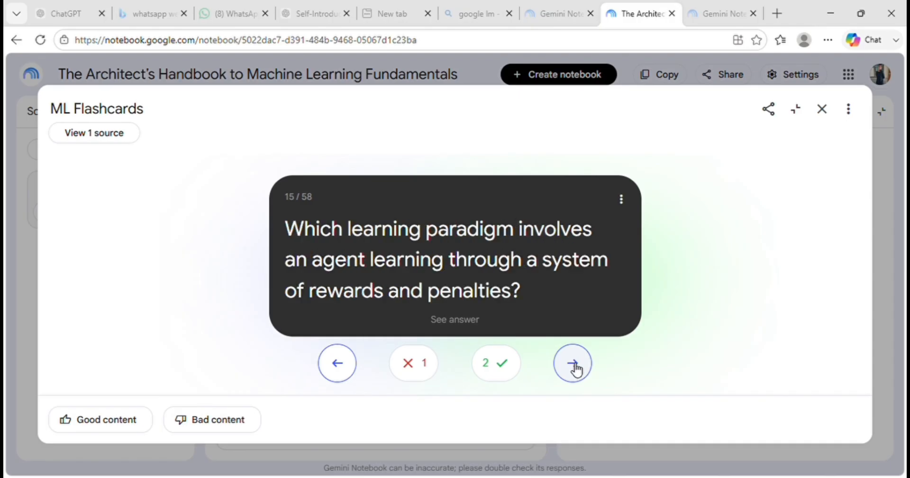
double_click(573, 363)
double_click(573, 363)
double_click(573, 363)
double_click(573, 364)
click(574, 364)
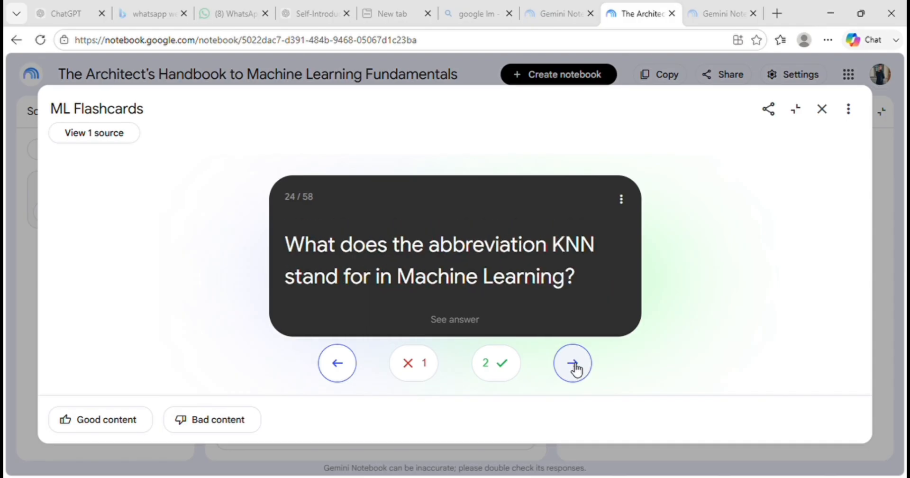
double_click(573, 364)
click(573, 363)
double_click(573, 364)
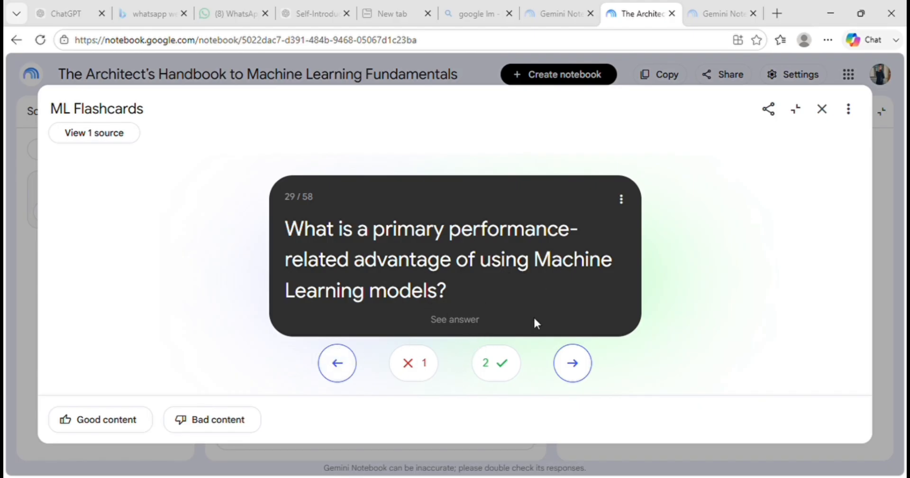
double_click(579, 370)
double_click(579, 370)
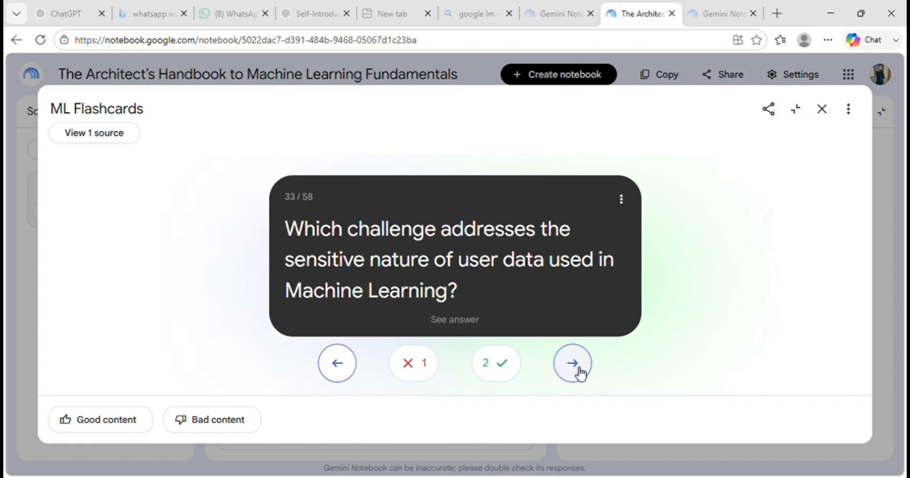
double_click(579, 370)
double_click(579, 370)
triple_click(579, 369)
triple_click(579, 370)
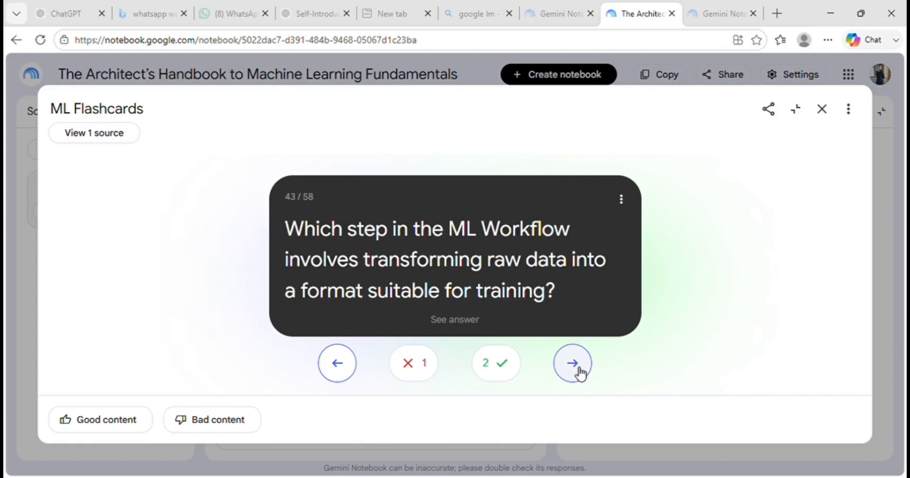
triple_click(579, 370)
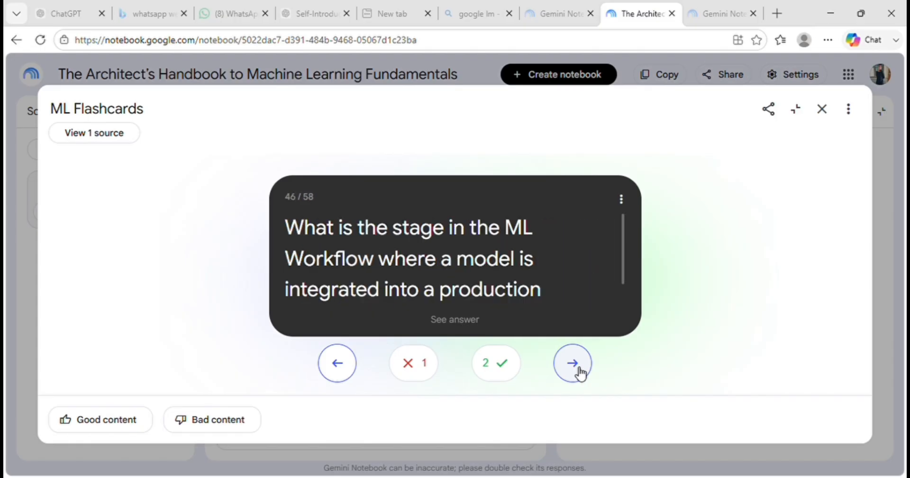
click(822, 110)
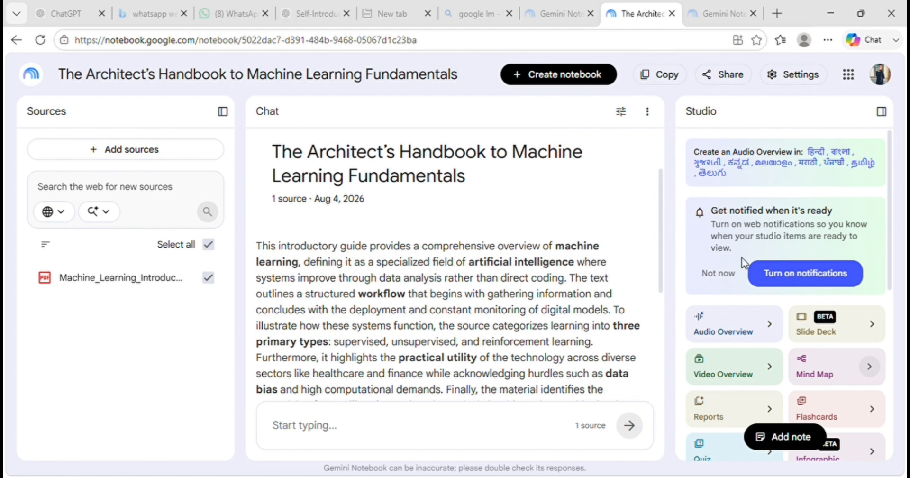
- Find the generated ML Mindmap among the studio outputs, open it and expand it to the large view
scroll(741, 280, down, 5)
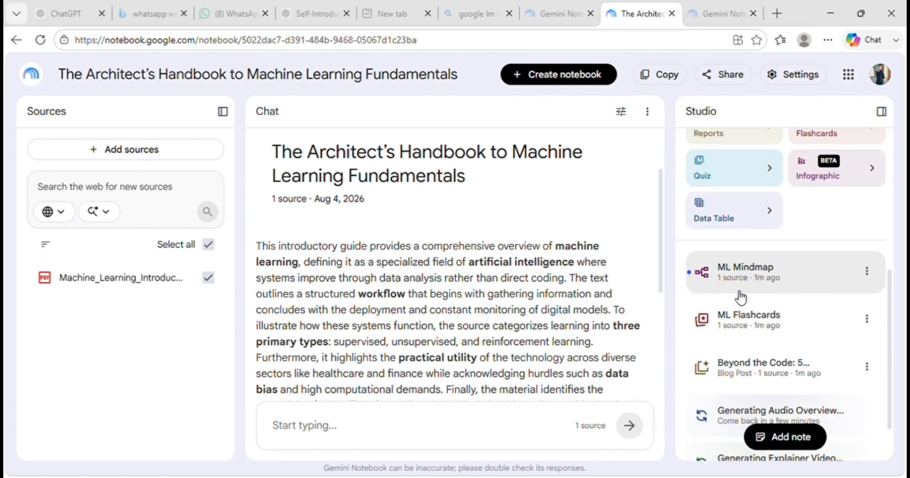
scroll(775, 350, down, 1)
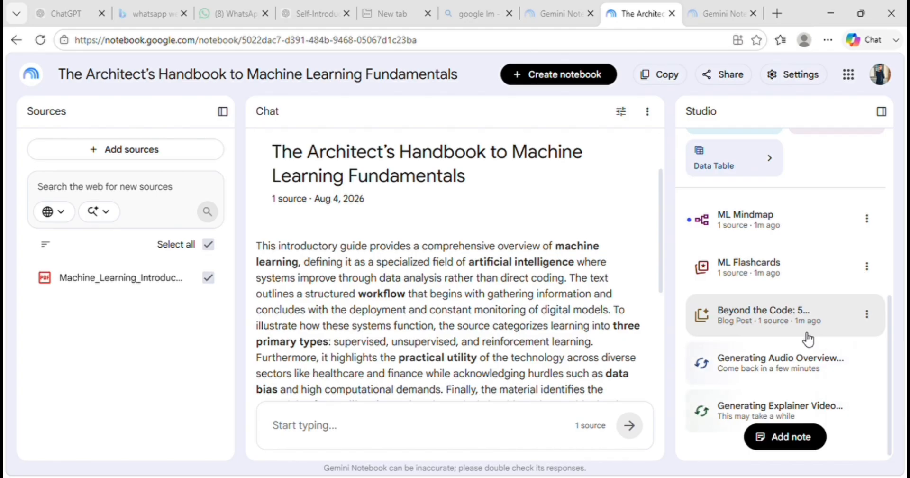
scroll(808, 339, up, 2)
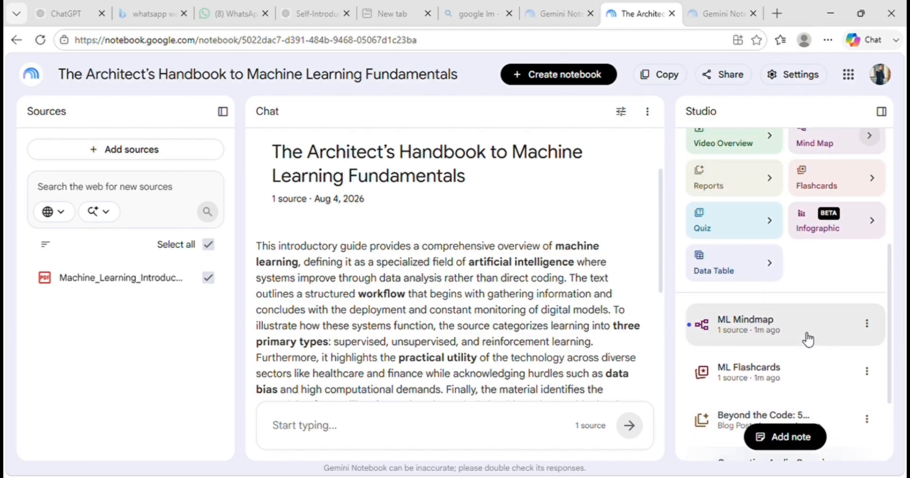
scroll(807, 339, down, 1)
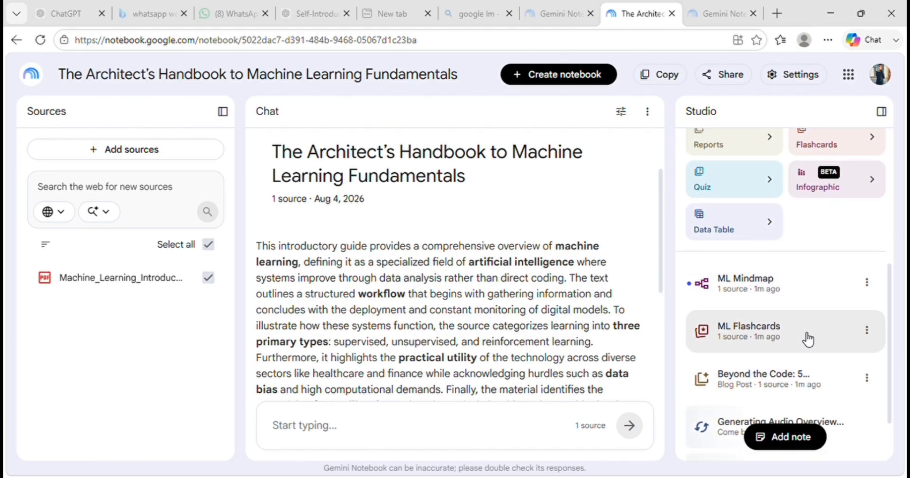
click(757, 297)
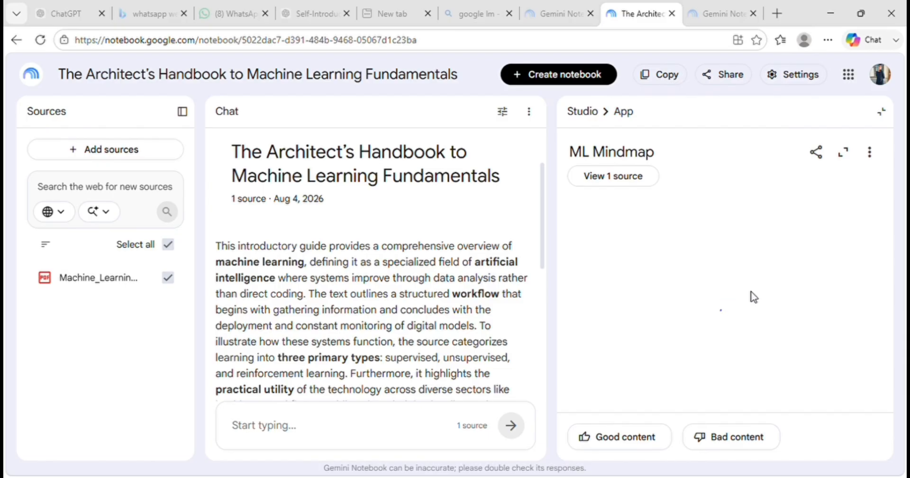
click(844, 156)
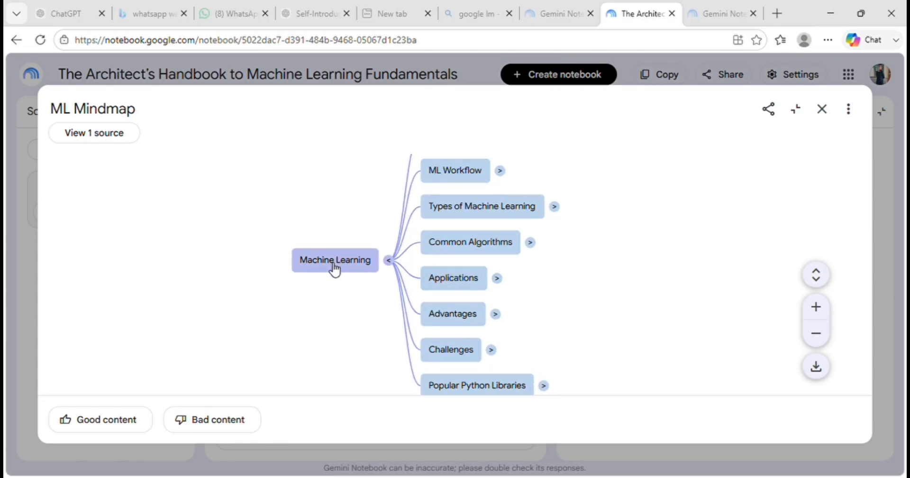
- Select the mind map's Definition topic to discuss it in the chat, and examine its sub-branches in the large view
drag(311, 291, 262, 297)
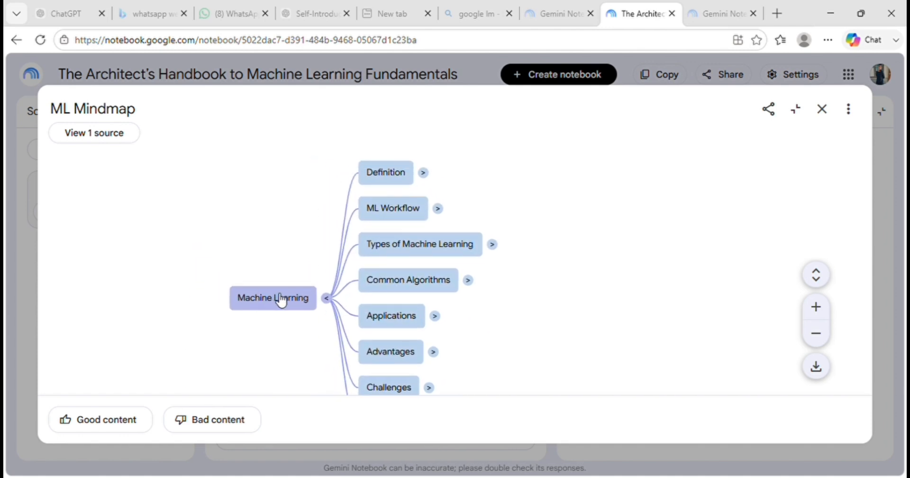
scroll(264, 251, down, 2)
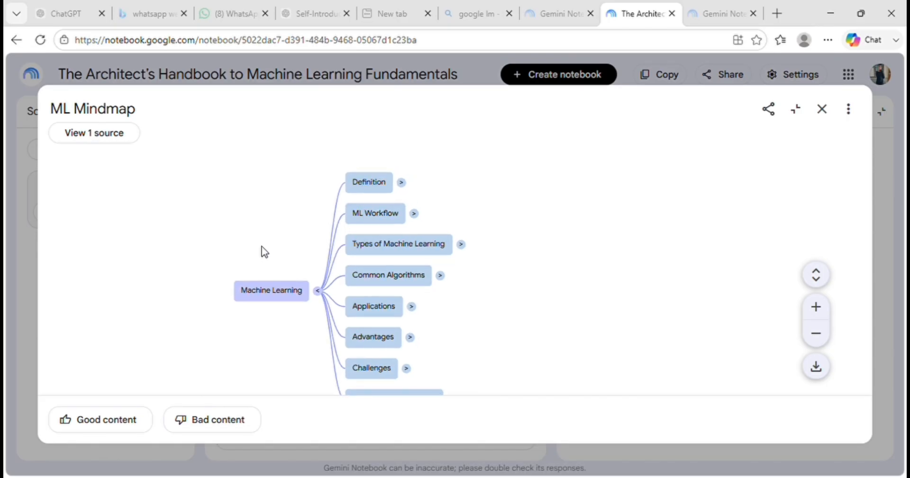
scroll(264, 252, down, 1)
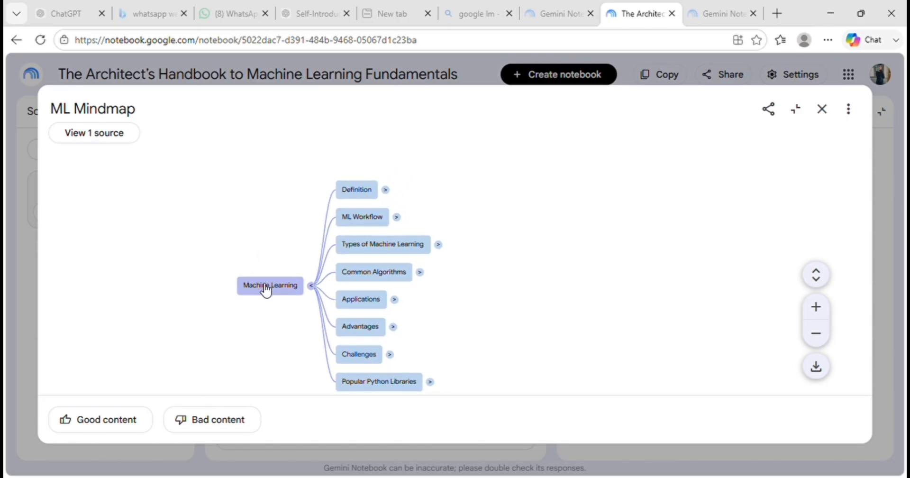
drag(266, 286, 257, 273)
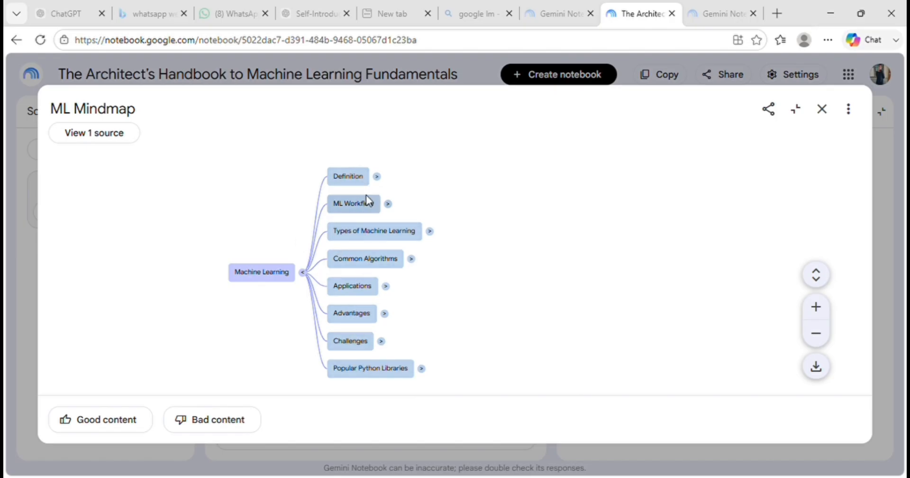
click(363, 177)
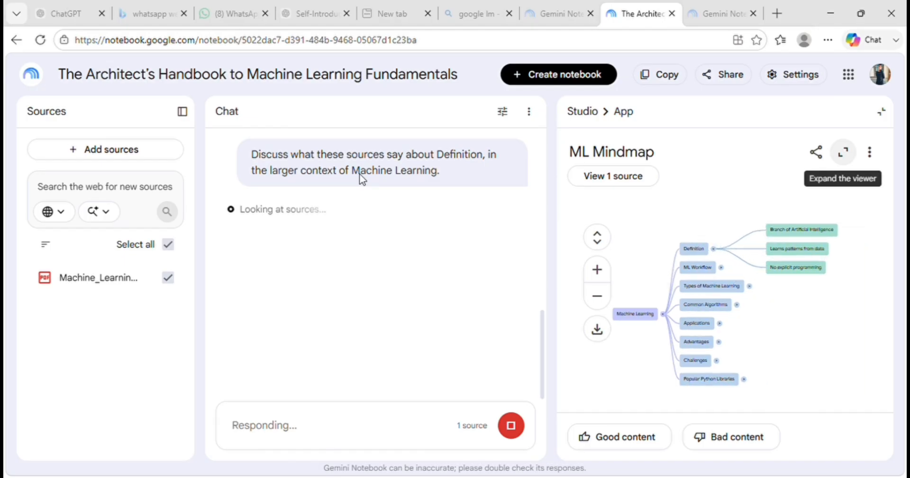
click(842, 156)
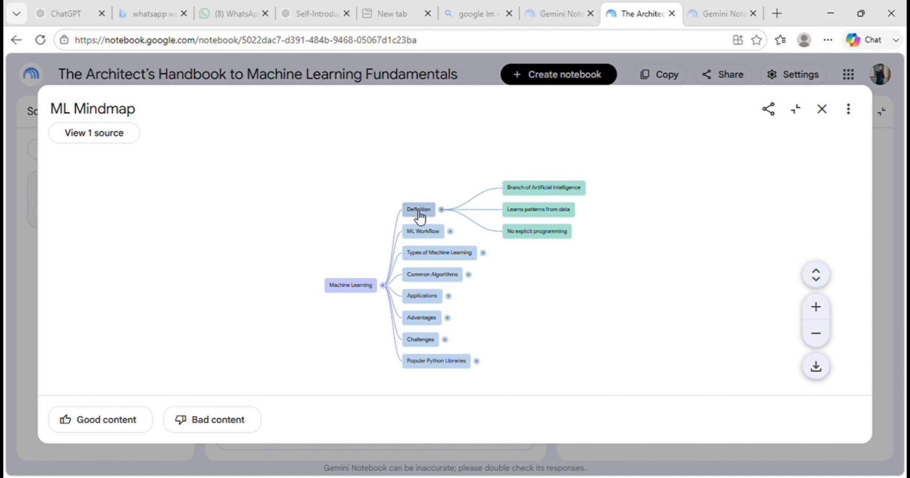
drag(419, 212, 340, 225)
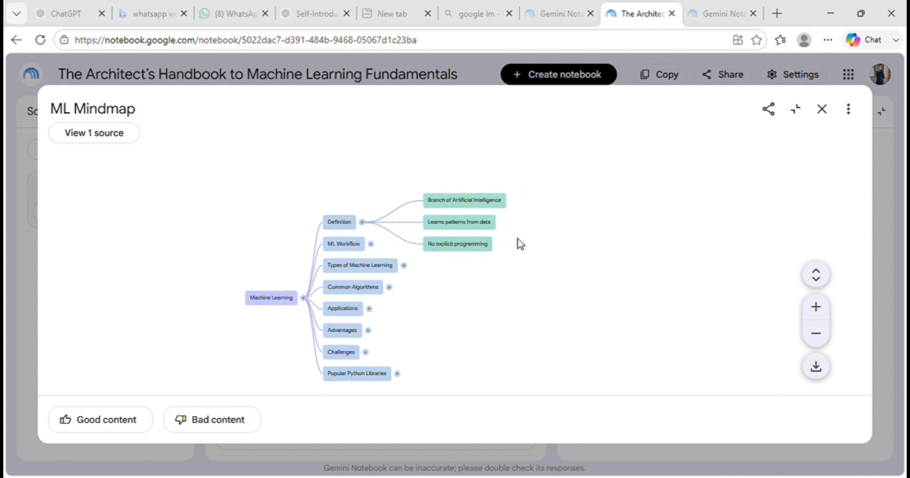
scroll(524, 243, up, 4)
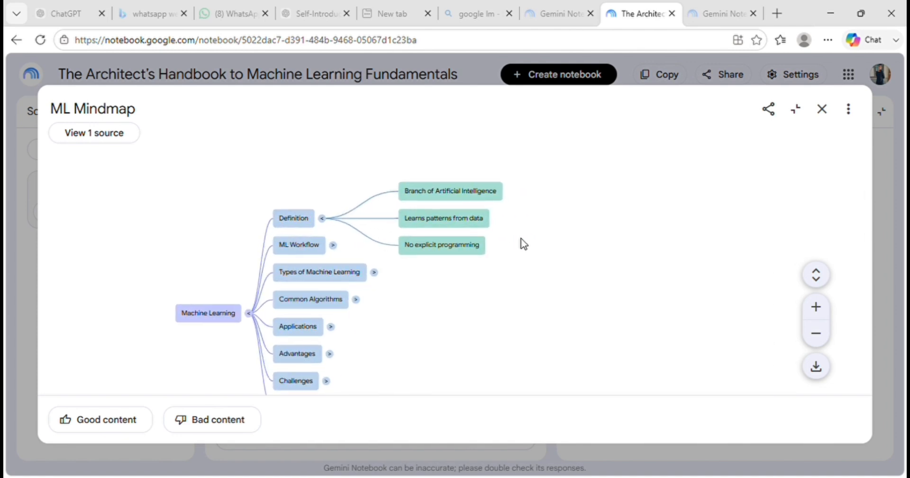
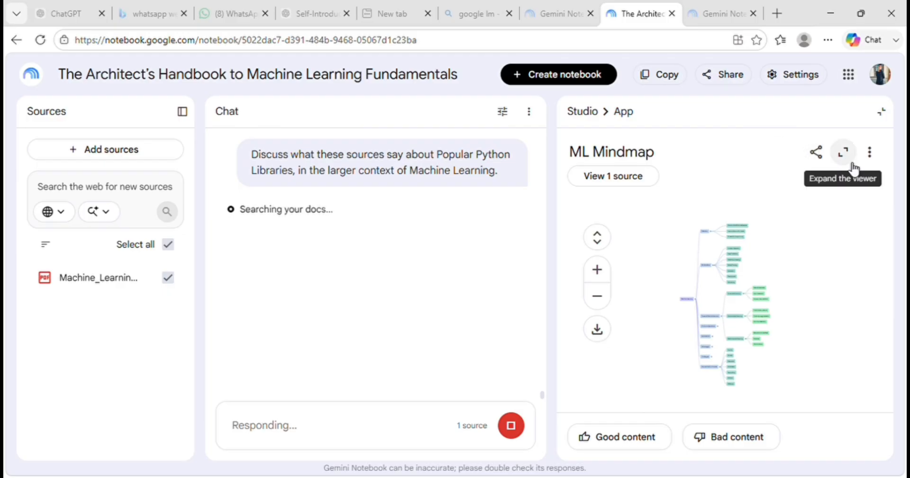
- Expand the mind map to the large view and examine its branches from Types of Machine Learning down to Popular Python Libraries
click(844, 154)
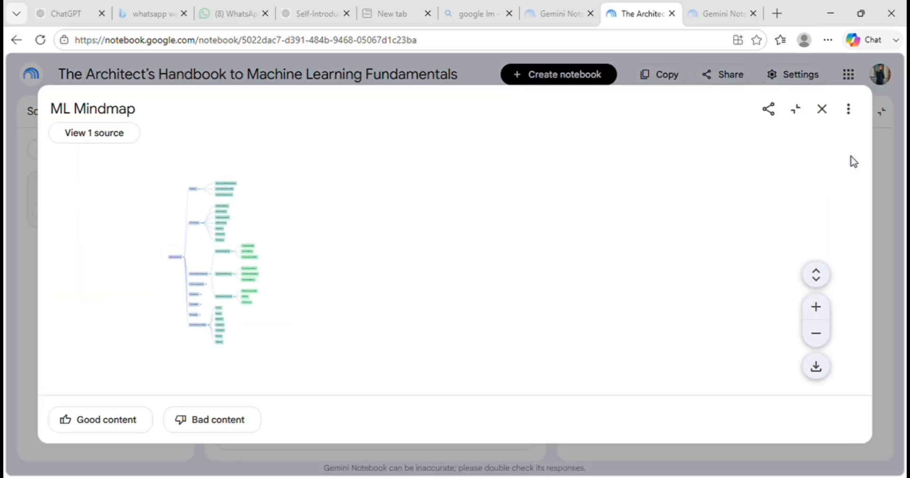
click(815, 307)
click(817, 307)
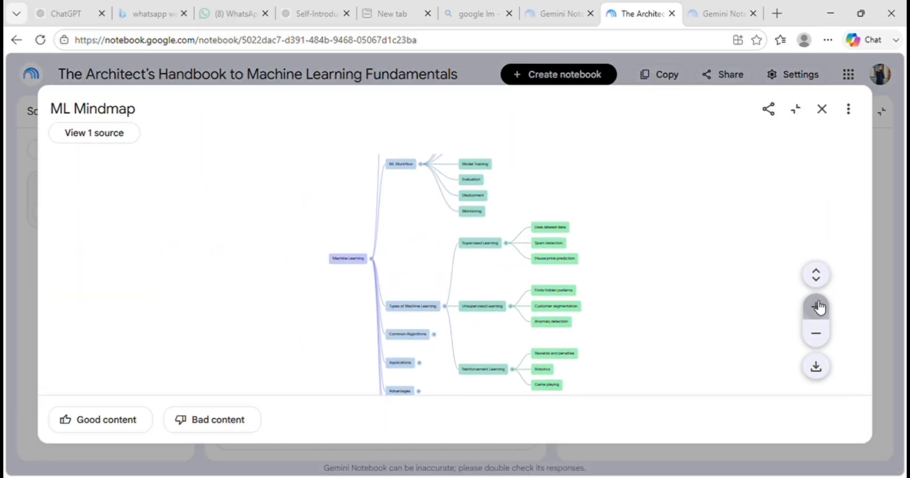
click(817, 307)
click(817, 307)
click(817, 307)
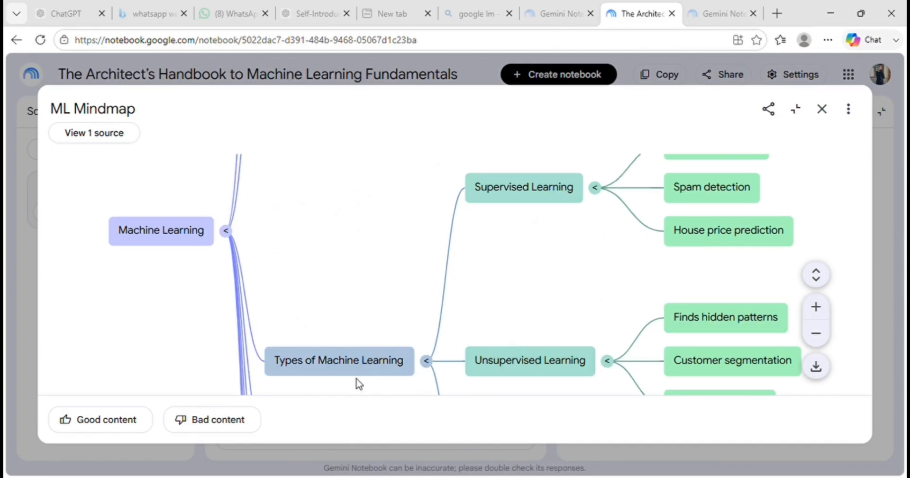
drag(351, 376, 303, 67)
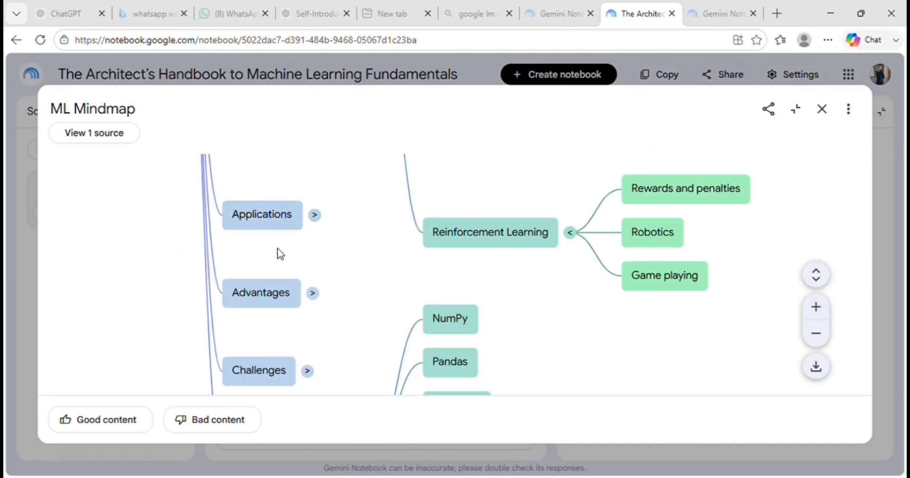
drag(269, 305, 244, 178)
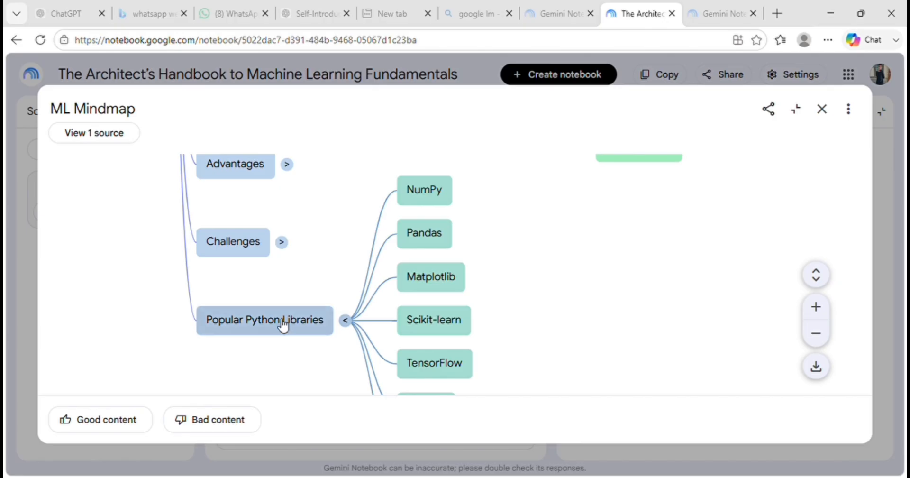
drag(283, 326, 235, 417)
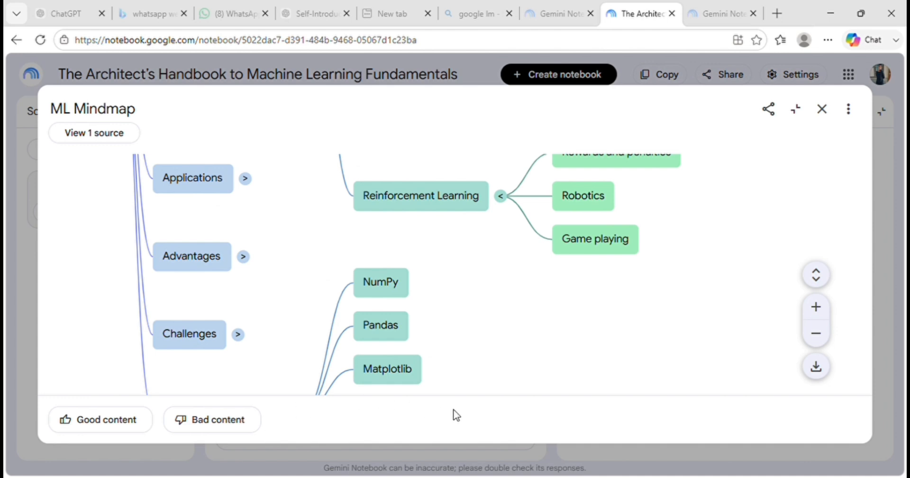
- Inspect the Python library nodes of the mind map up close and close the viewer
scroll(480, 332, up, 5)
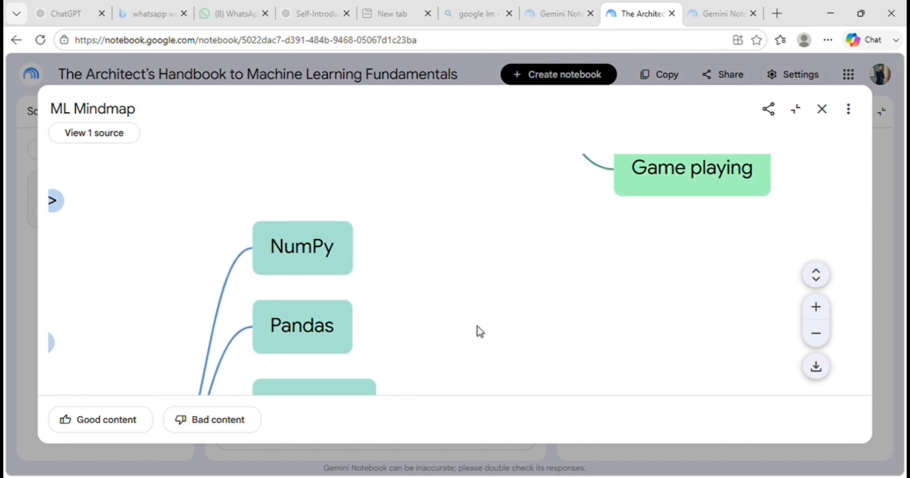
scroll(480, 331, down, 5)
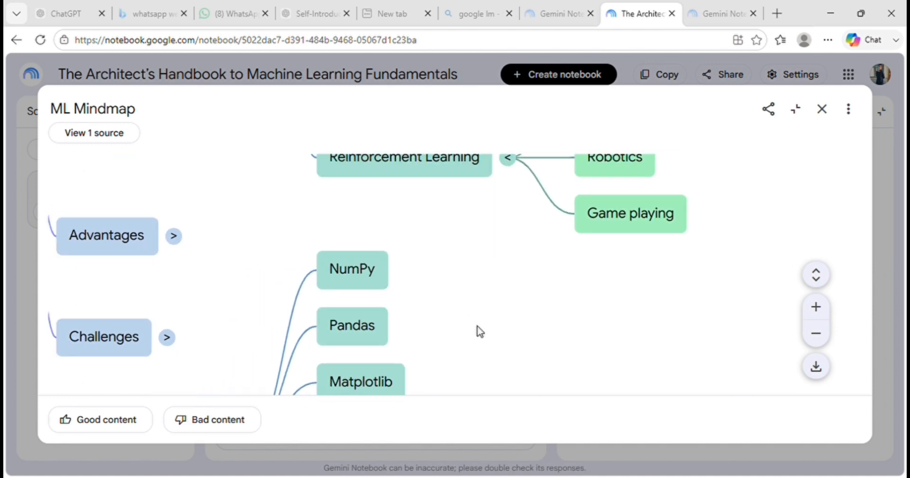
scroll(479, 330, down, 2)
scroll(478, 329, up, 3)
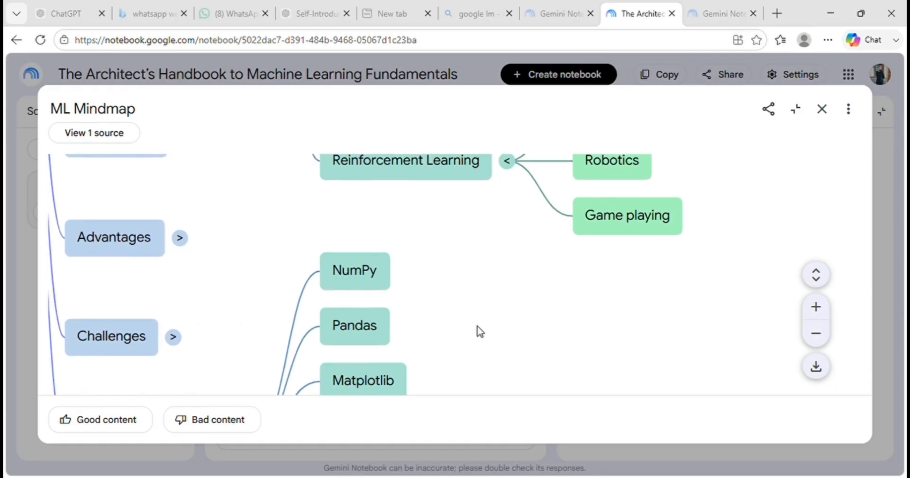
click(823, 110)
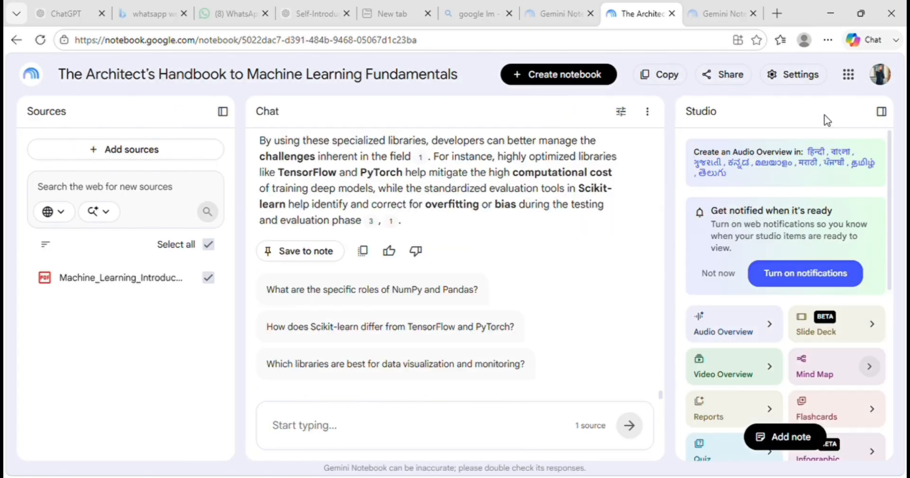
- Play the generated Deep Dive audio overview, skipping ahead past its midpoint and on to near its end
scroll(735, 322, down, 6)
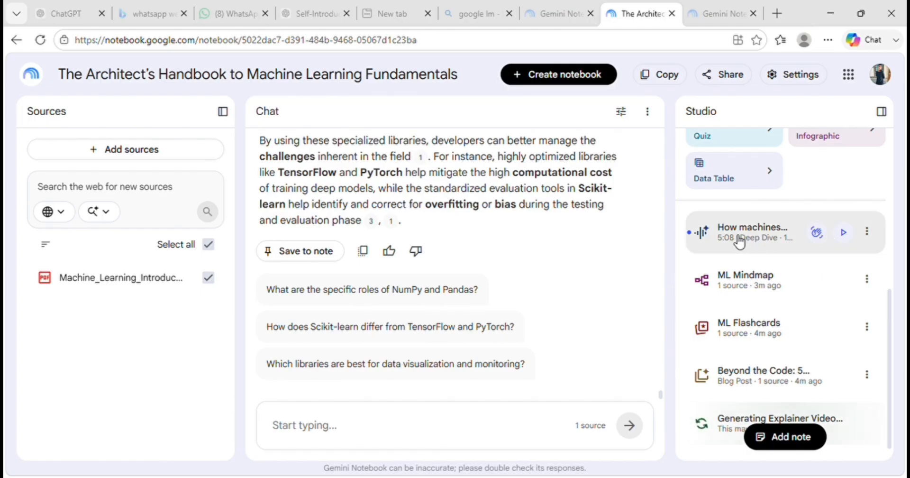
click(849, 233)
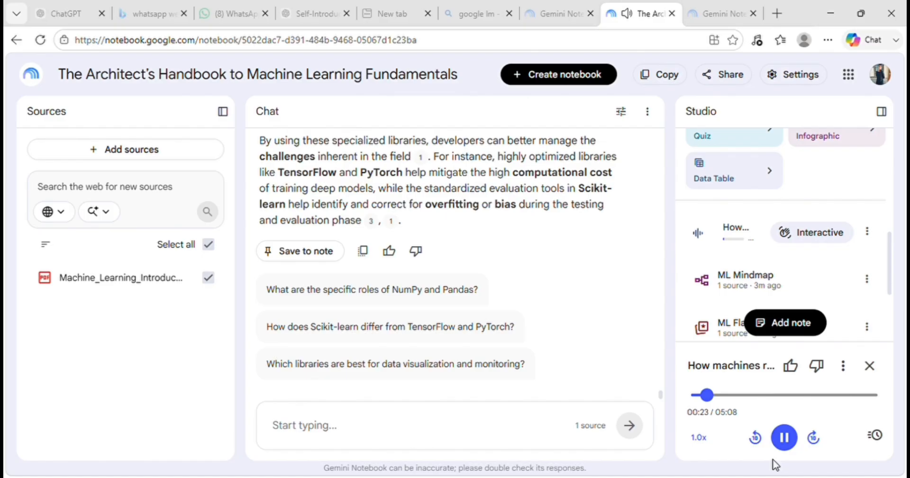
drag(716, 400, 794, 401)
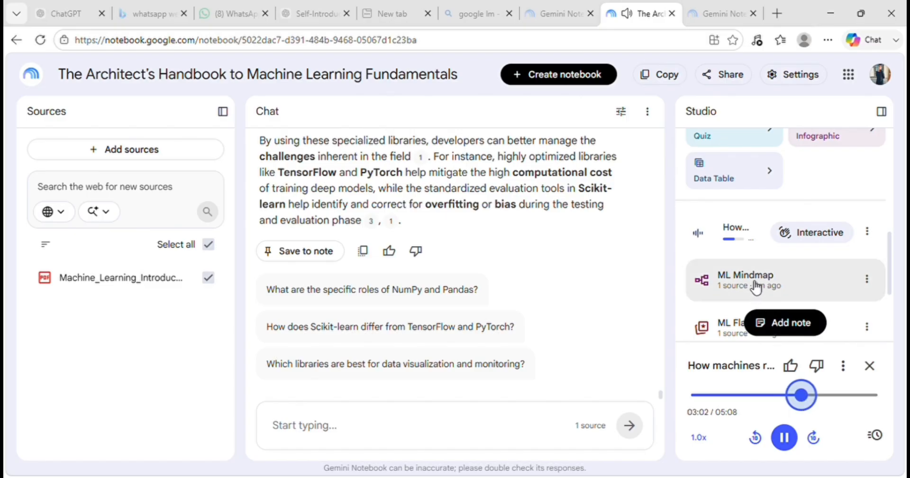
scroll(756, 286, down, 3)
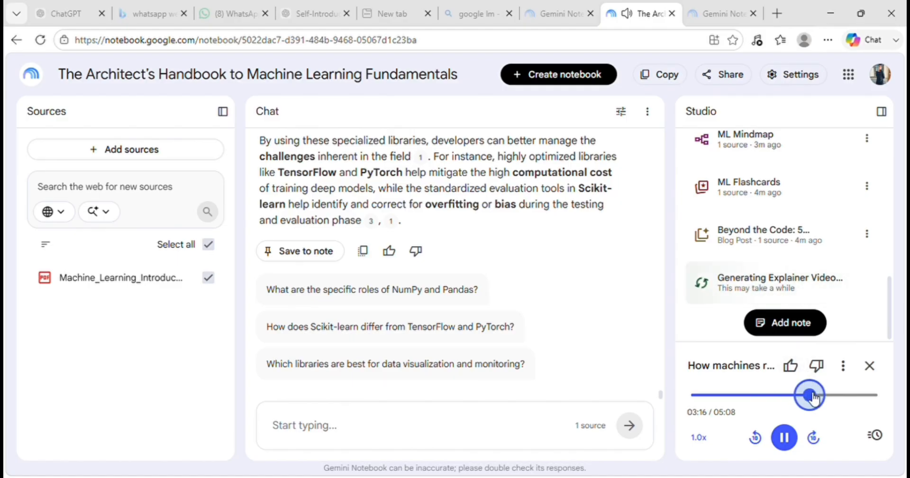
drag(811, 397, 864, 400)
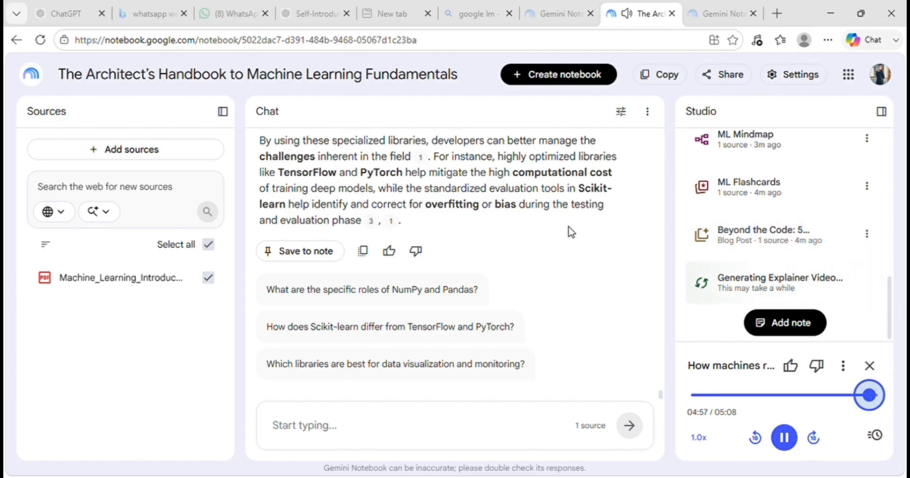
- Generate a data table in English from the one source, leaving its description empty
scroll(510, 265, up, 15)
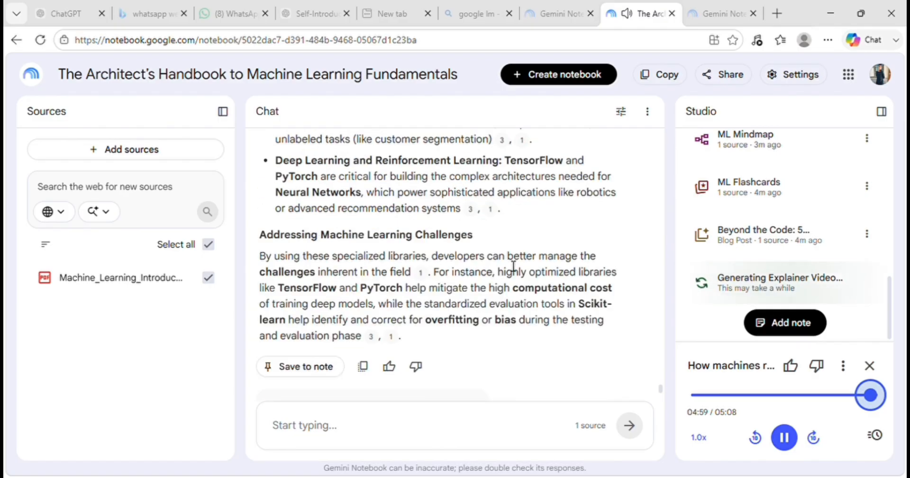
scroll(510, 264, up, 8)
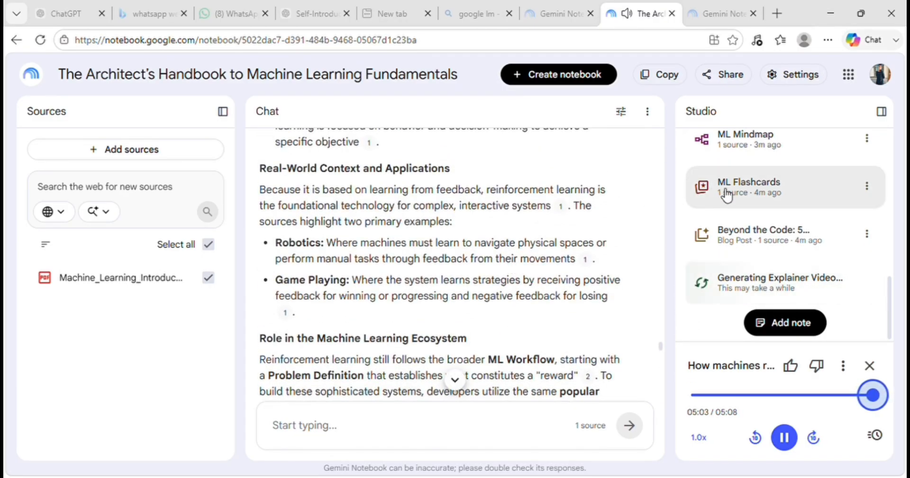
scroll(726, 196, up, 5)
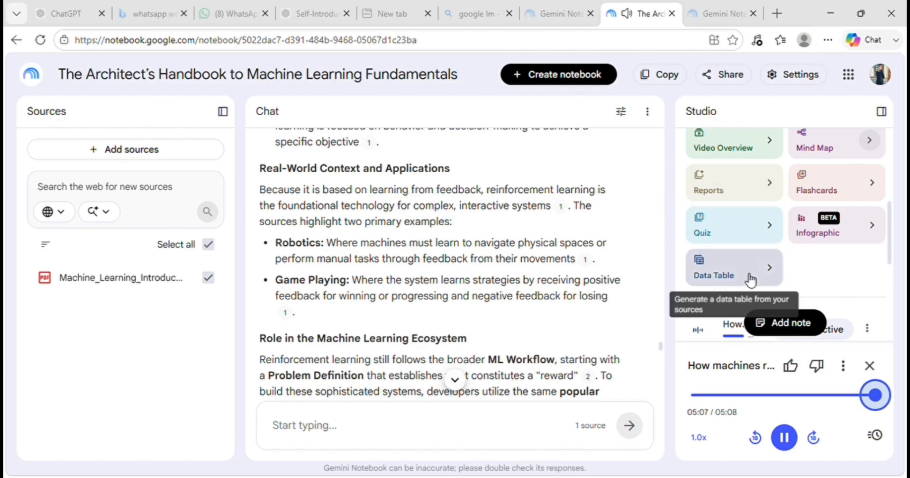
click(733, 276)
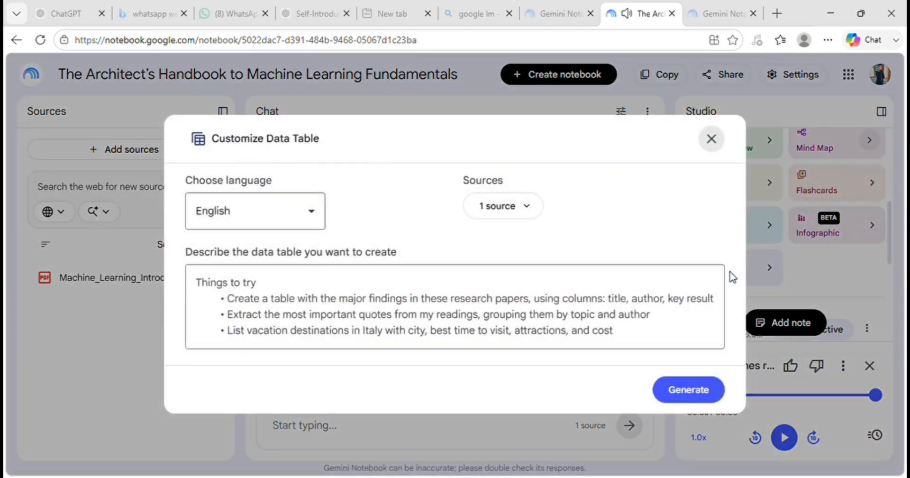
click(701, 388)
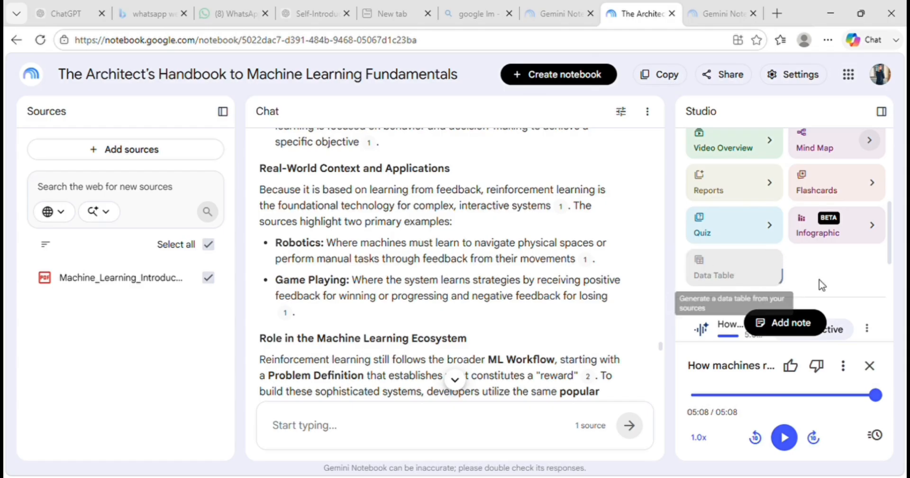
- Close the audio player and open the generated Machine Learning Overview data table from the studio outputs
scroll(834, 280, down, 3)
scroll(837, 279, down, 2)
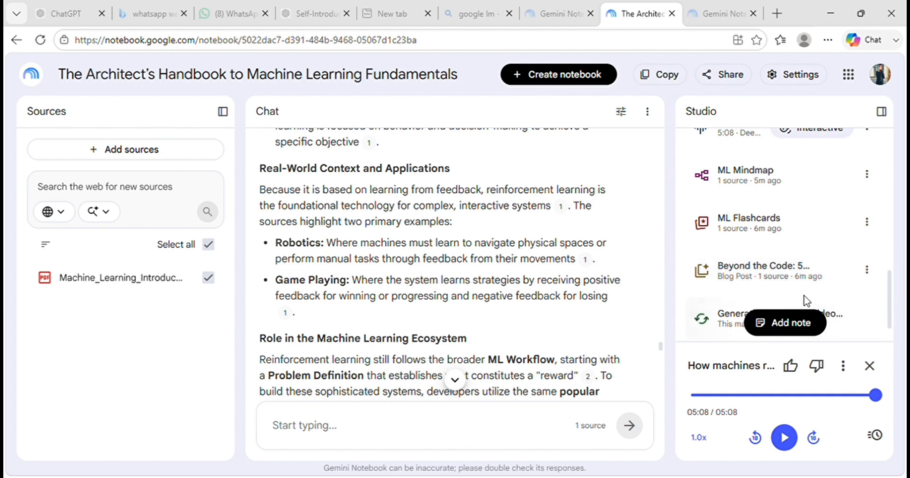
scroll(806, 299, down, 1)
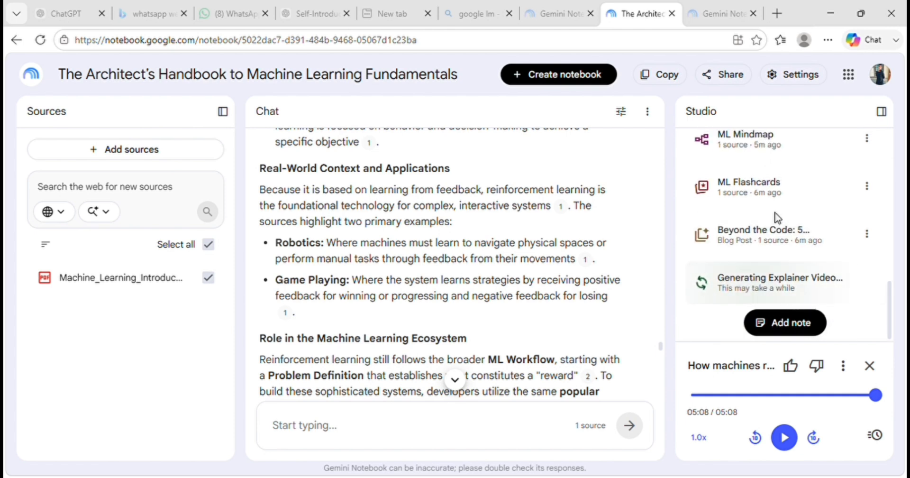
click(870, 365)
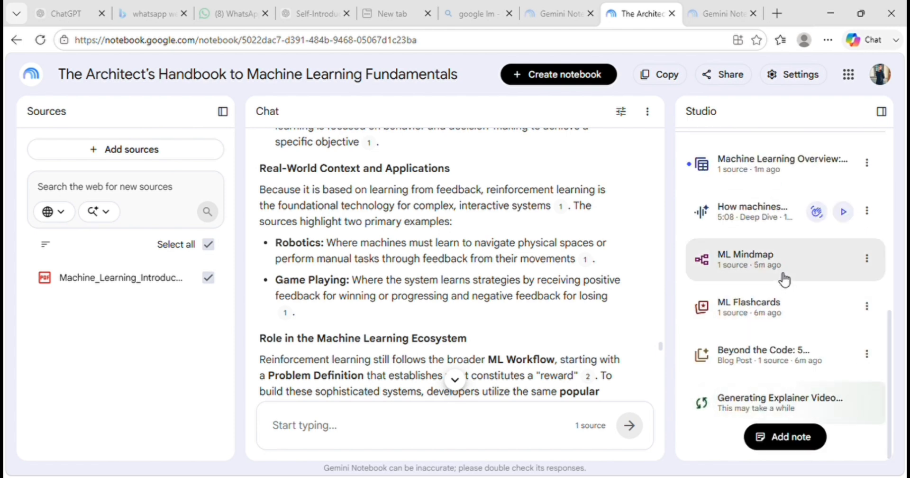
scroll(781, 278, up, 2)
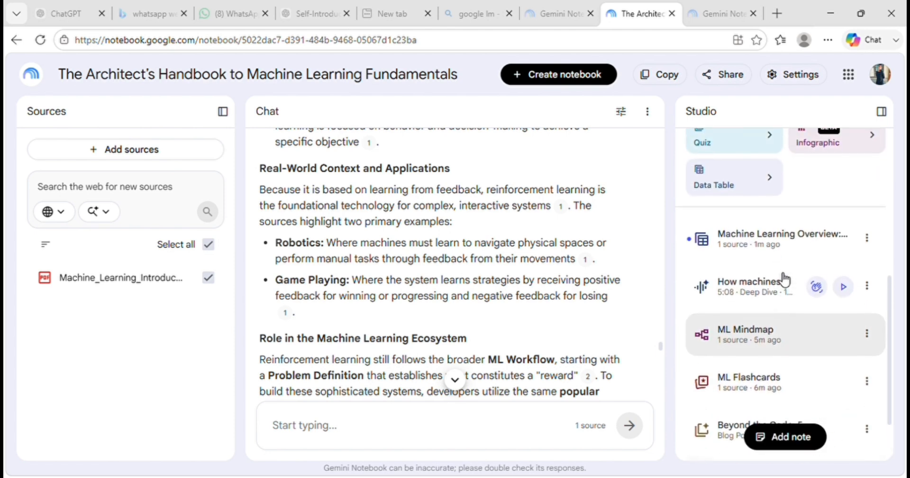
click(782, 245)
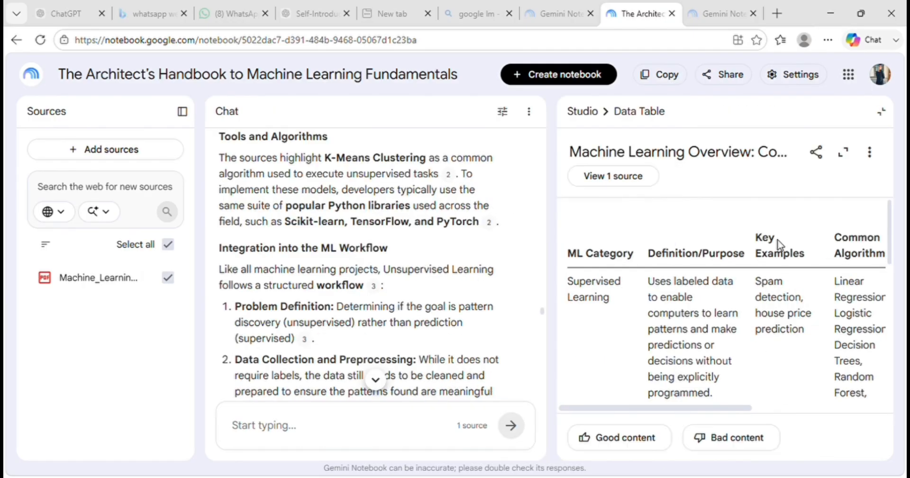
- Expand the data table to the large view, review its rows and columns, and close it
click(843, 152)
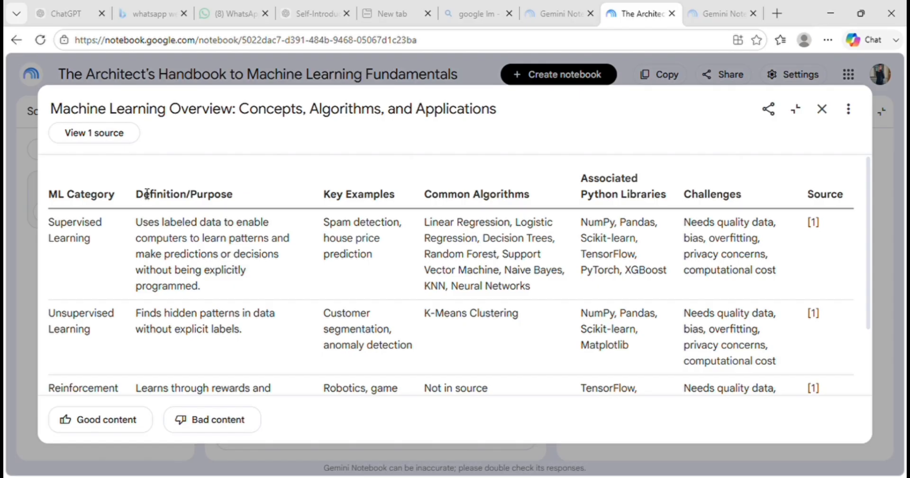
scroll(244, 358, down, 5)
scroll(245, 356, up, 5)
scroll(332, 300, down, 2)
scroll(331, 300, up, 3)
click(822, 108)
- Check the studio outputs and review the earlier chat answers, going back to the Types of Machine Learning discussion
scroll(716, 337, down, 8)
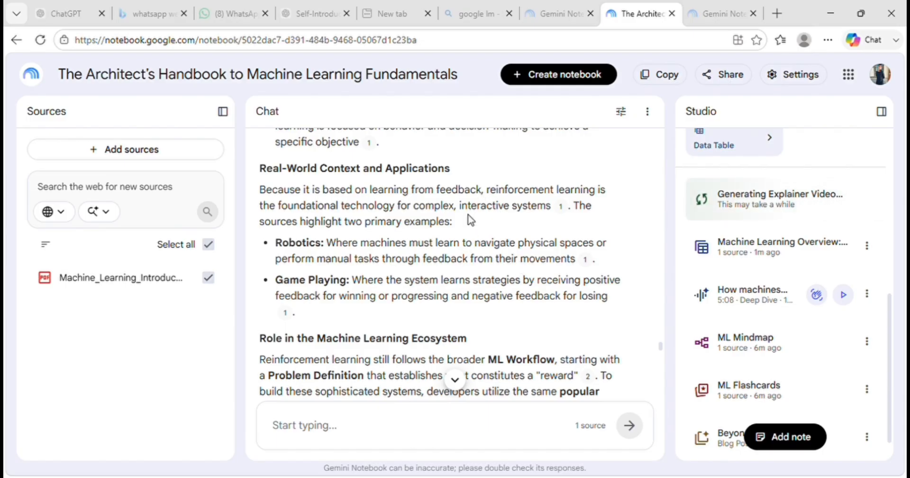
scroll(469, 219, up, 8)
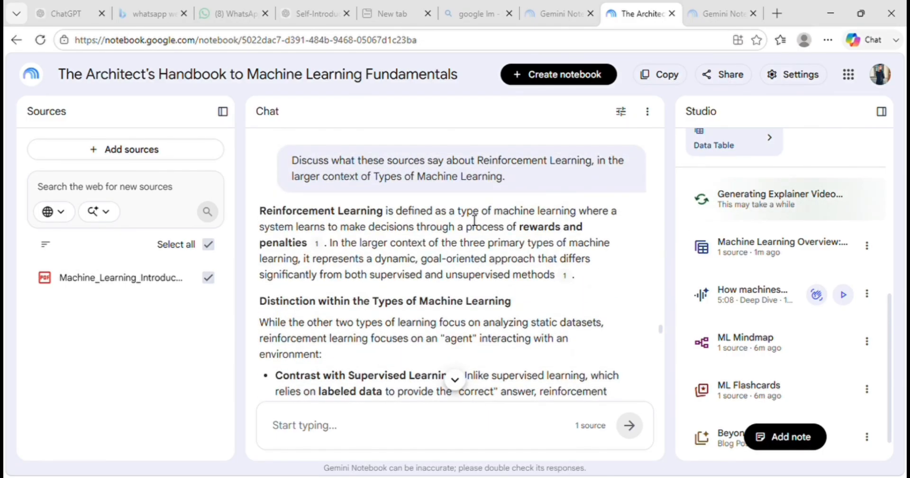
scroll(473, 220, up, 15)
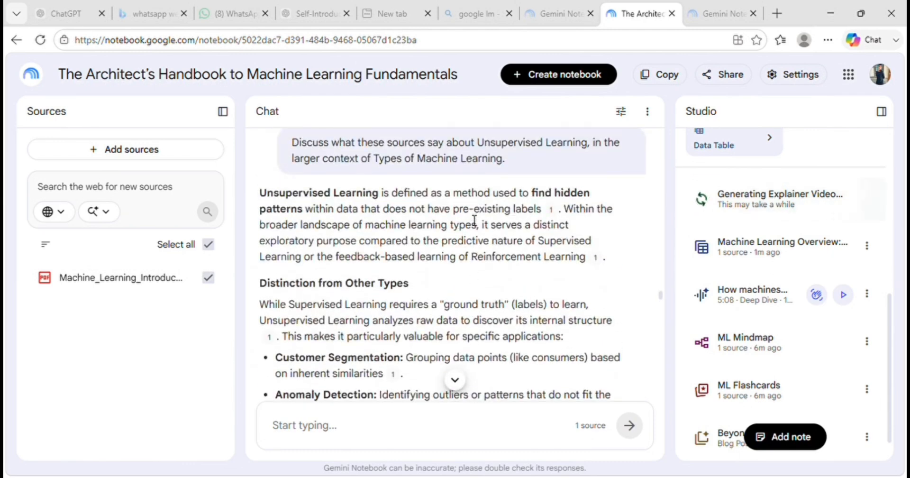
scroll(474, 221, up, 7)
scroll(474, 220, up, 8)
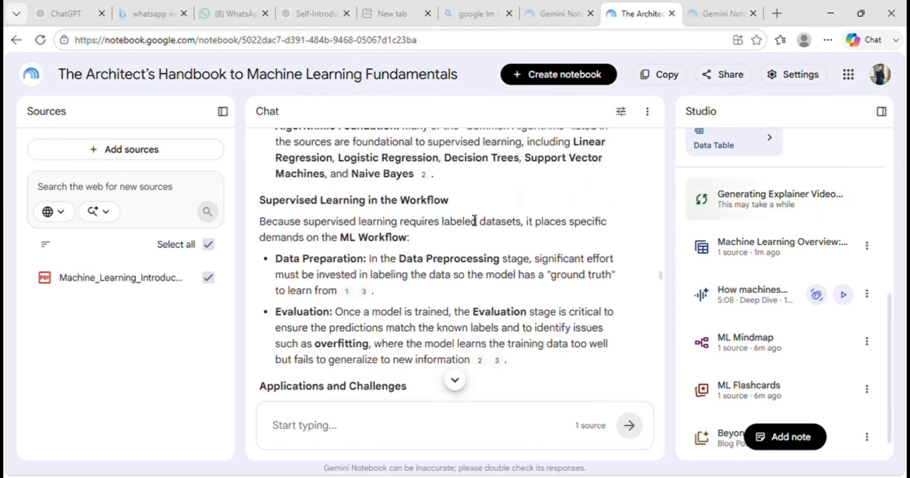
scroll(474, 220, up, 6)
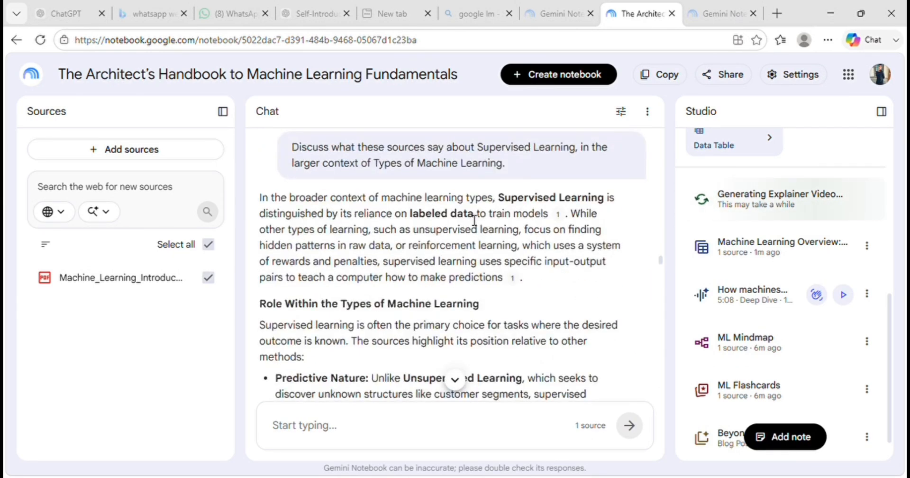
scroll(471, 219, up, 7)
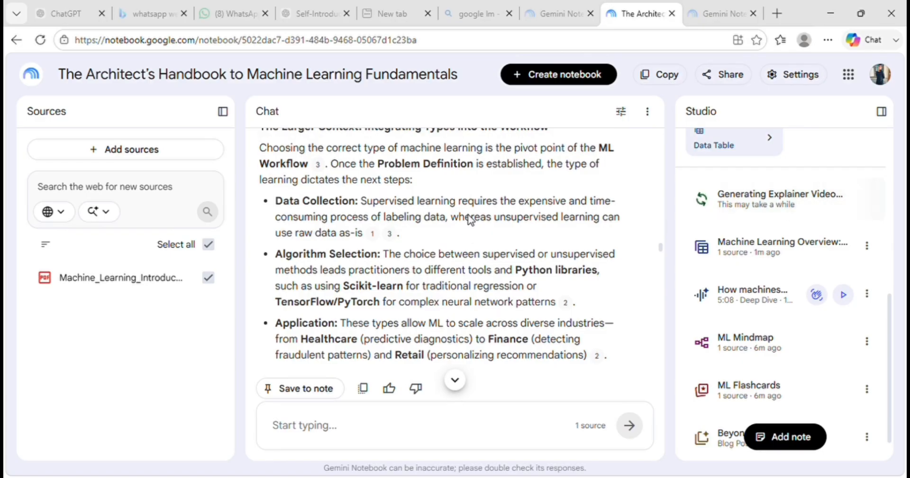
scroll(474, 221, up, 7)
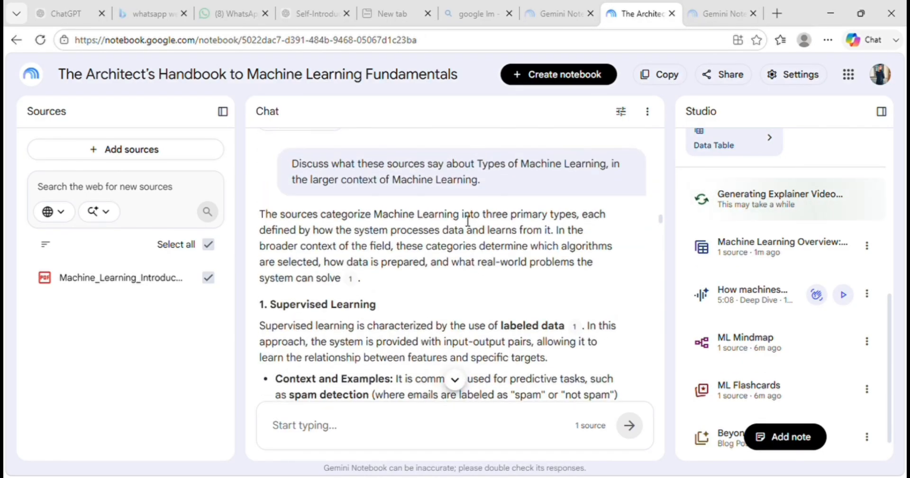
scroll(417, 218, up, 2)
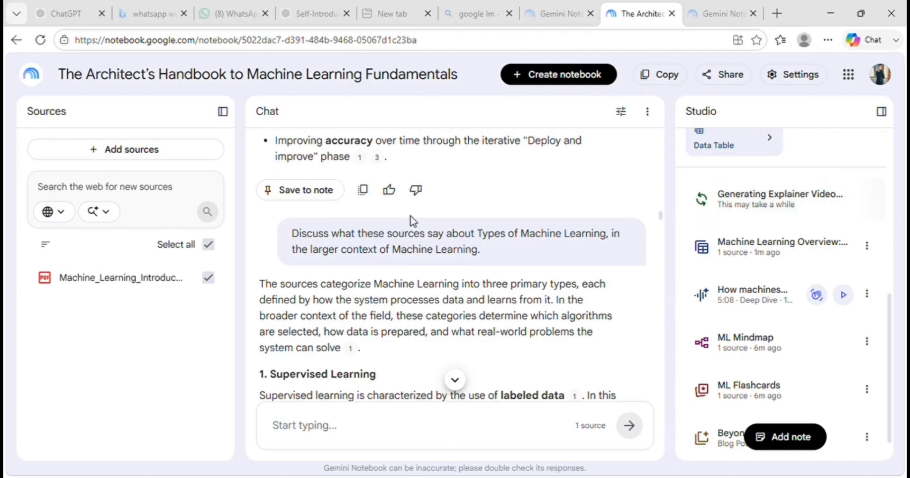
- Return to the notebook's summary at the start of the chat and review the Definition and ML Workflow answers
scroll(413, 221, up, 12)
scroll(411, 221, up, 20)
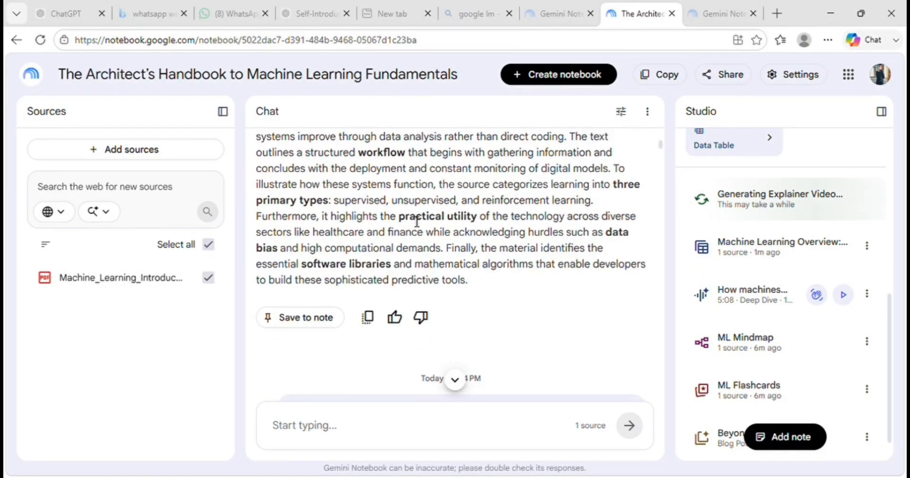
scroll(552, 265, down, 2)
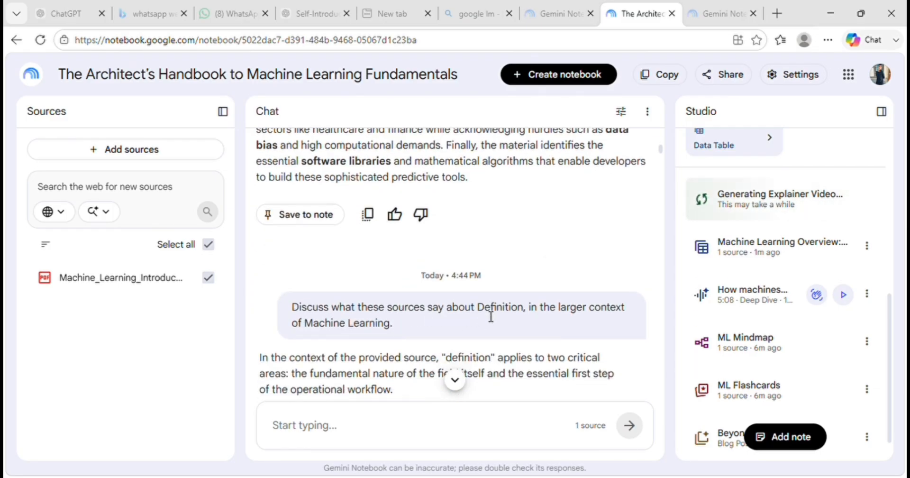
scroll(538, 295, up, 7)
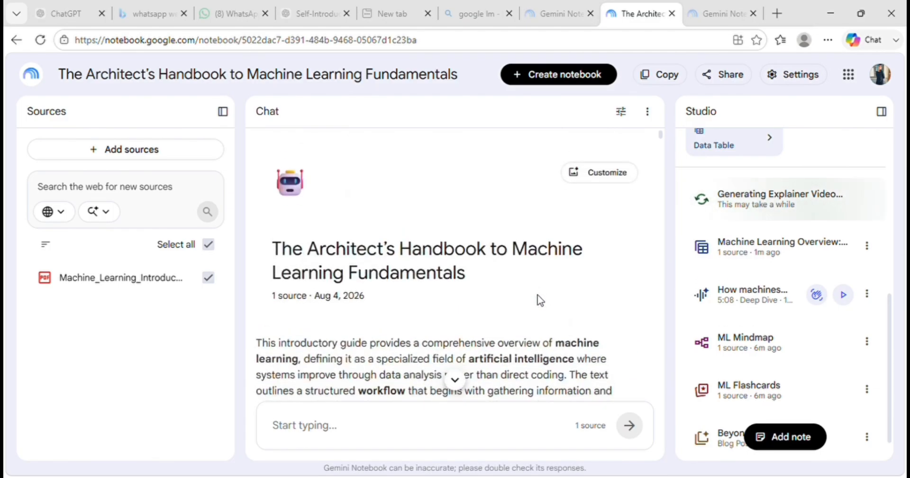
scroll(537, 295, down, 4)
scroll(540, 300, down, 10)
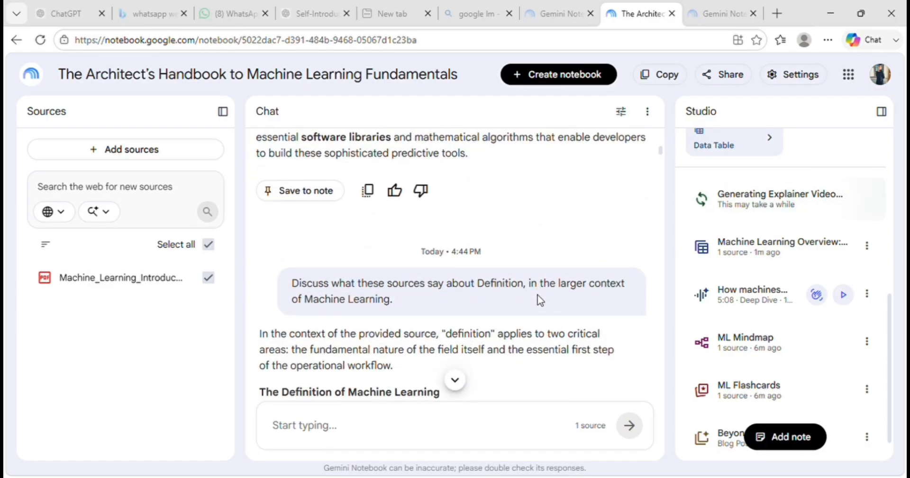
scroll(540, 299, down, 8)
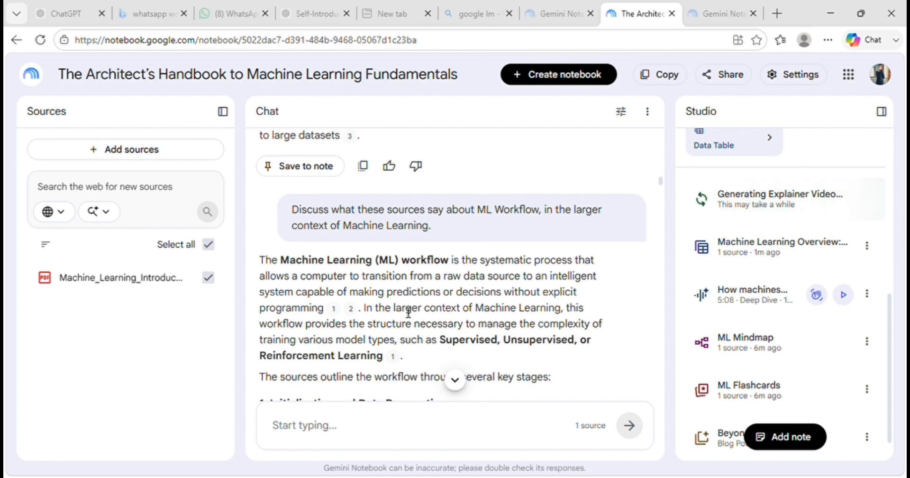
scroll(408, 313, down, 6)
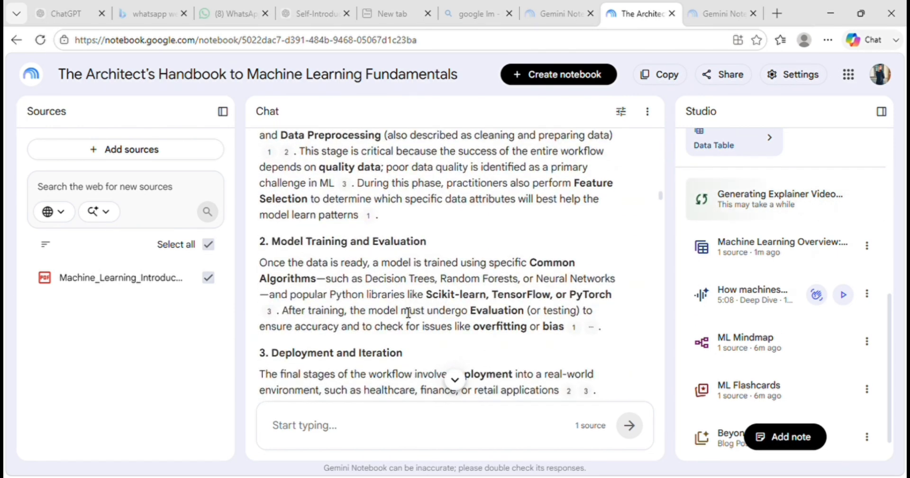
scroll(408, 312, down, 4)
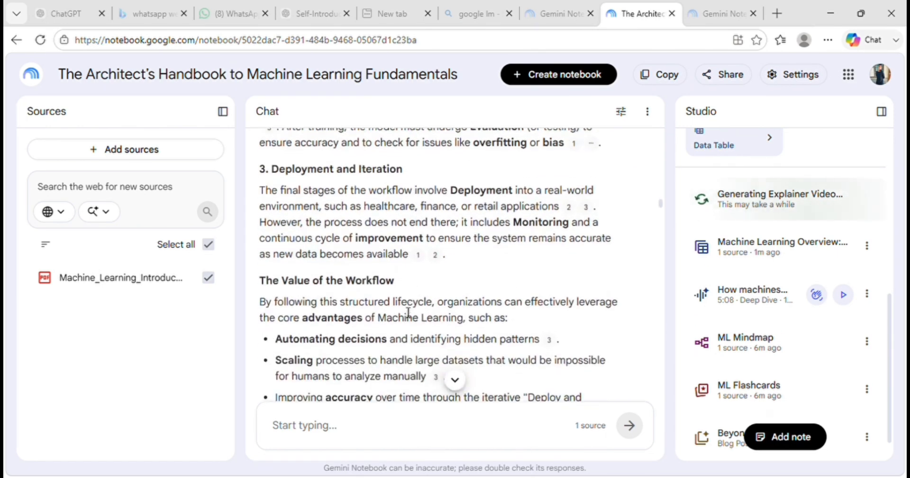
scroll(408, 312, down, 3)
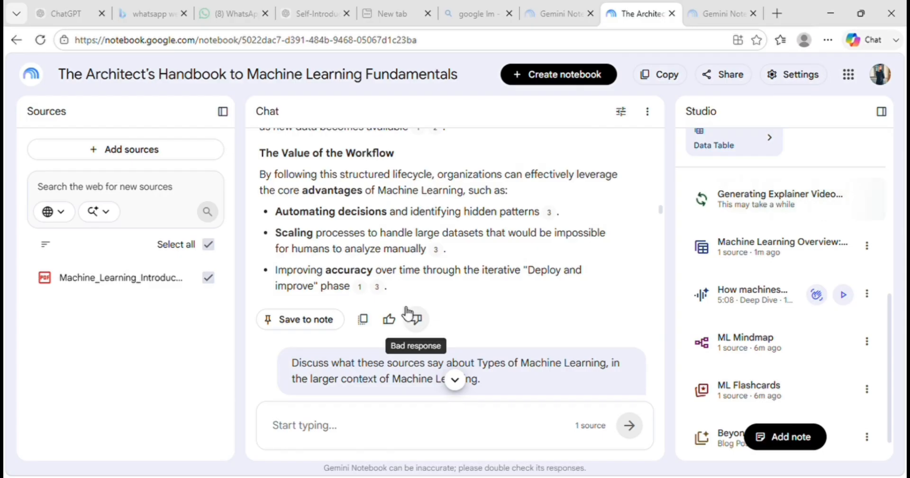
- Read the chat answer on Types of Machine Learning, covering its learning categories and how they integrate into the workflow
scroll(406, 312, down, 4)
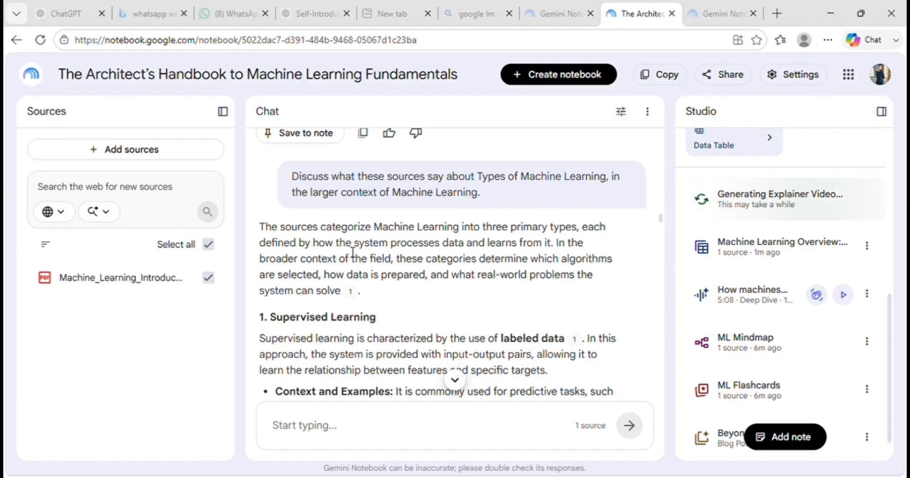
scroll(389, 296, down, 3)
scroll(390, 296, down, 8)
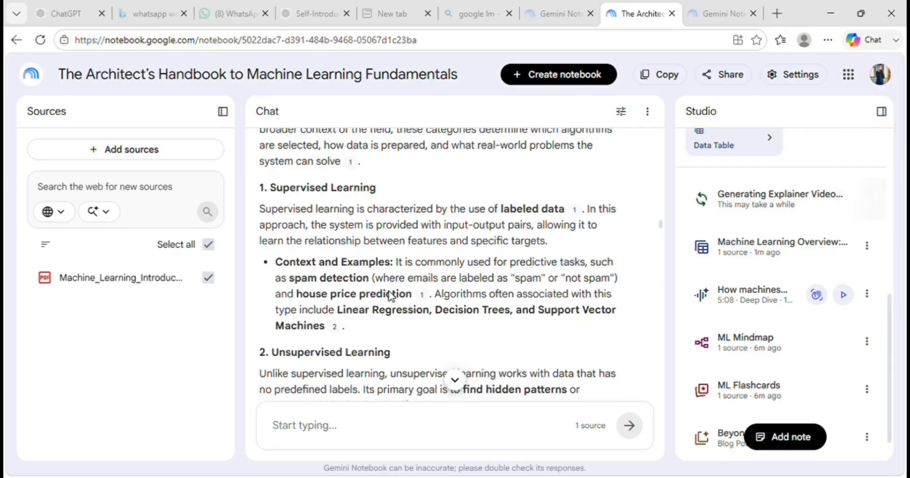
scroll(390, 296, down, 7)
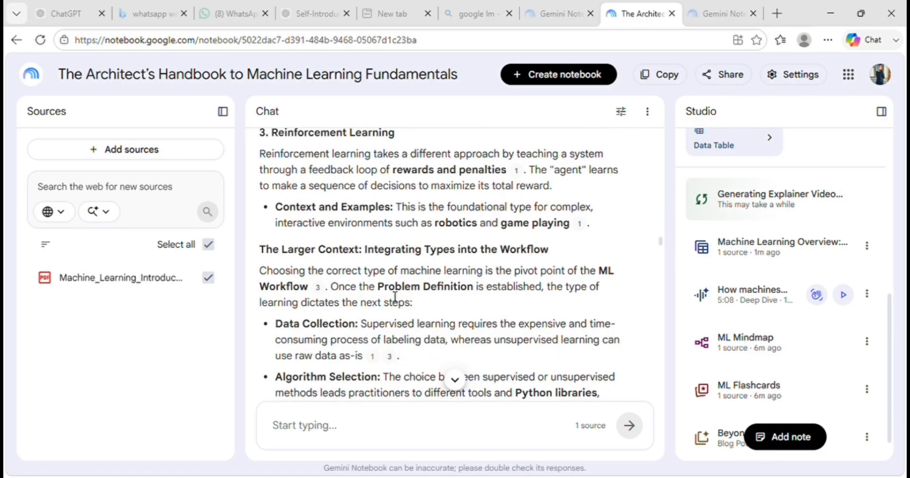
scroll(395, 298, up, 1)
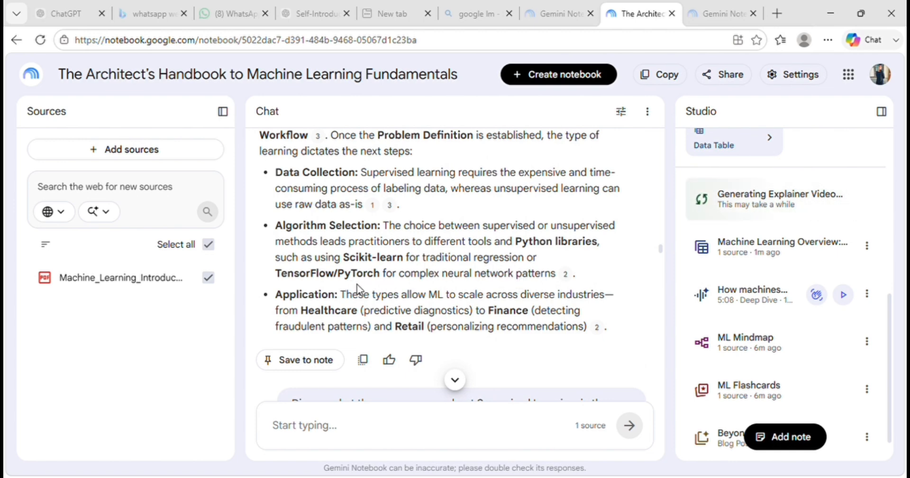
scroll(396, 297, down, 2)
scroll(397, 298, down, 4)
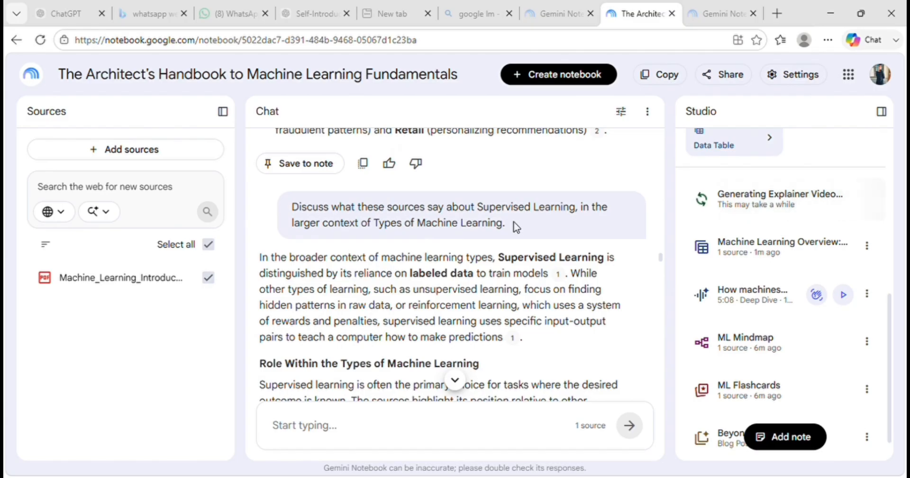
- Review the chat answers on Supervised Learning, Unsupervised Learning and Reinforcement Learning
scroll(403, 282, down, 3)
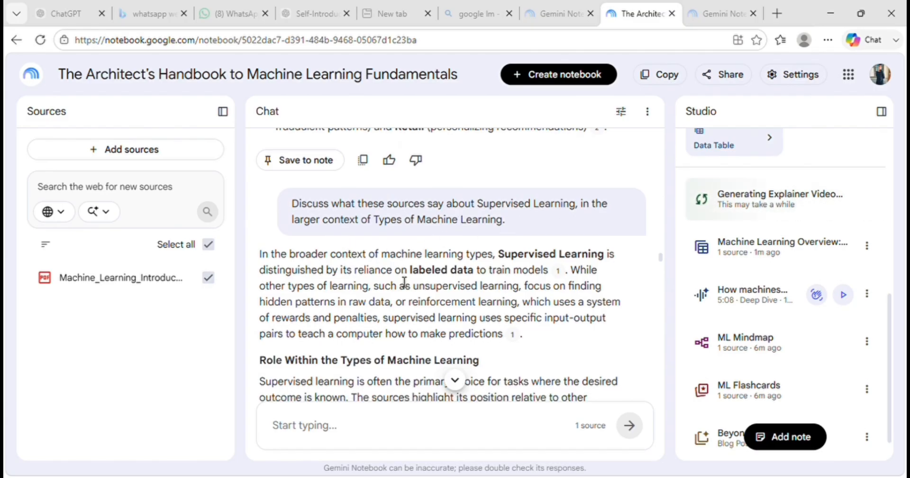
scroll(404, 281, down, 6)
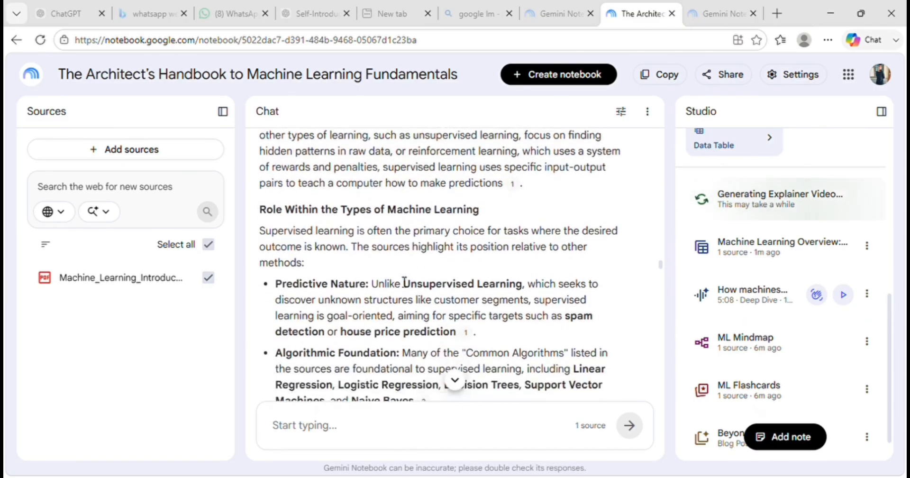
scroll(398, 281, down, 8)
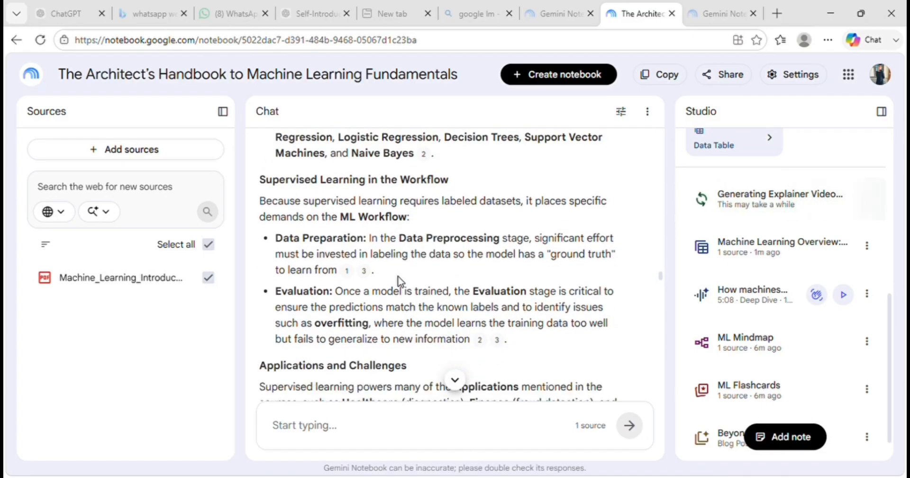
scroll(400, 281, down, 10)
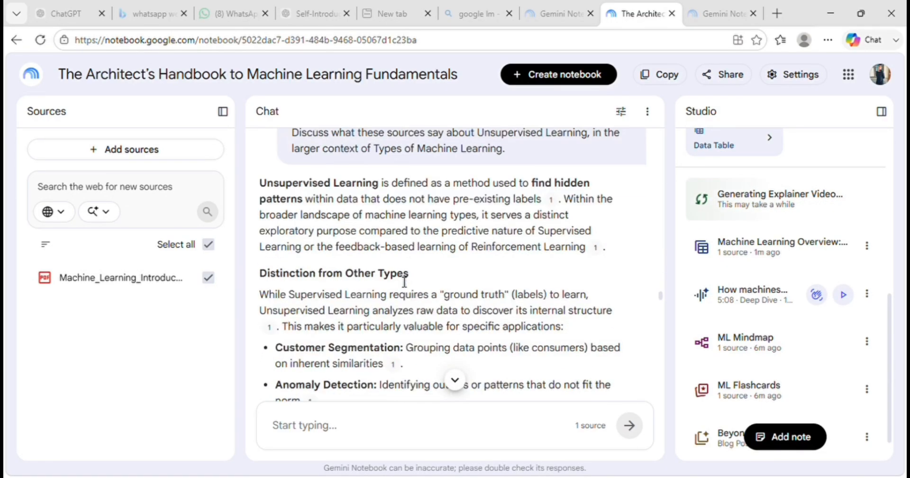
scroll(400, 281, down, 1)
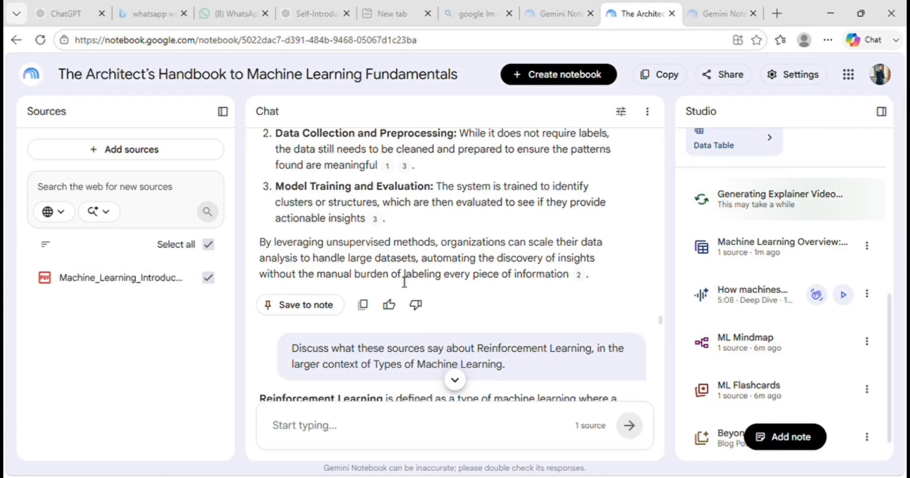
scroll(404, 281, down, 6)
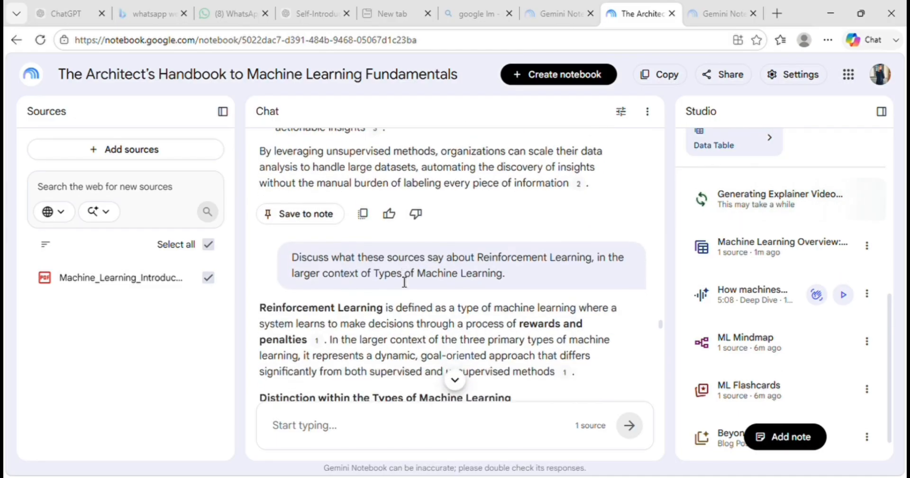
scroll(400, 281, down, 4)
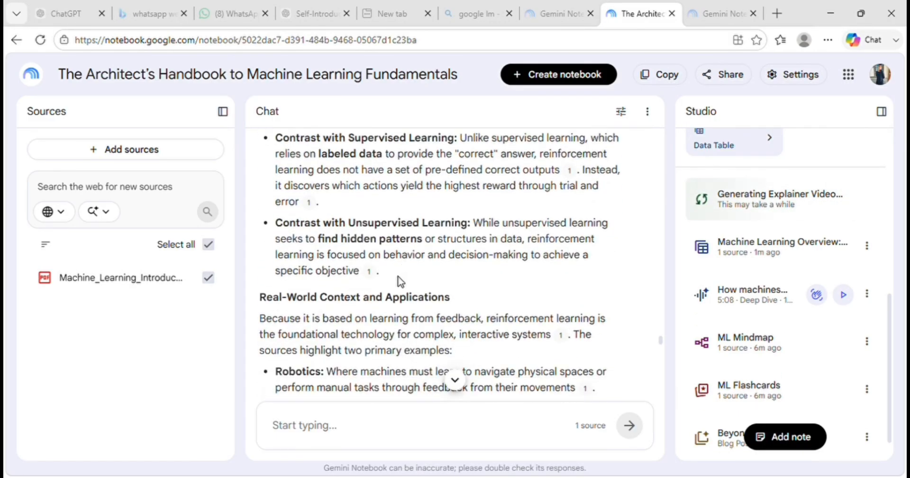